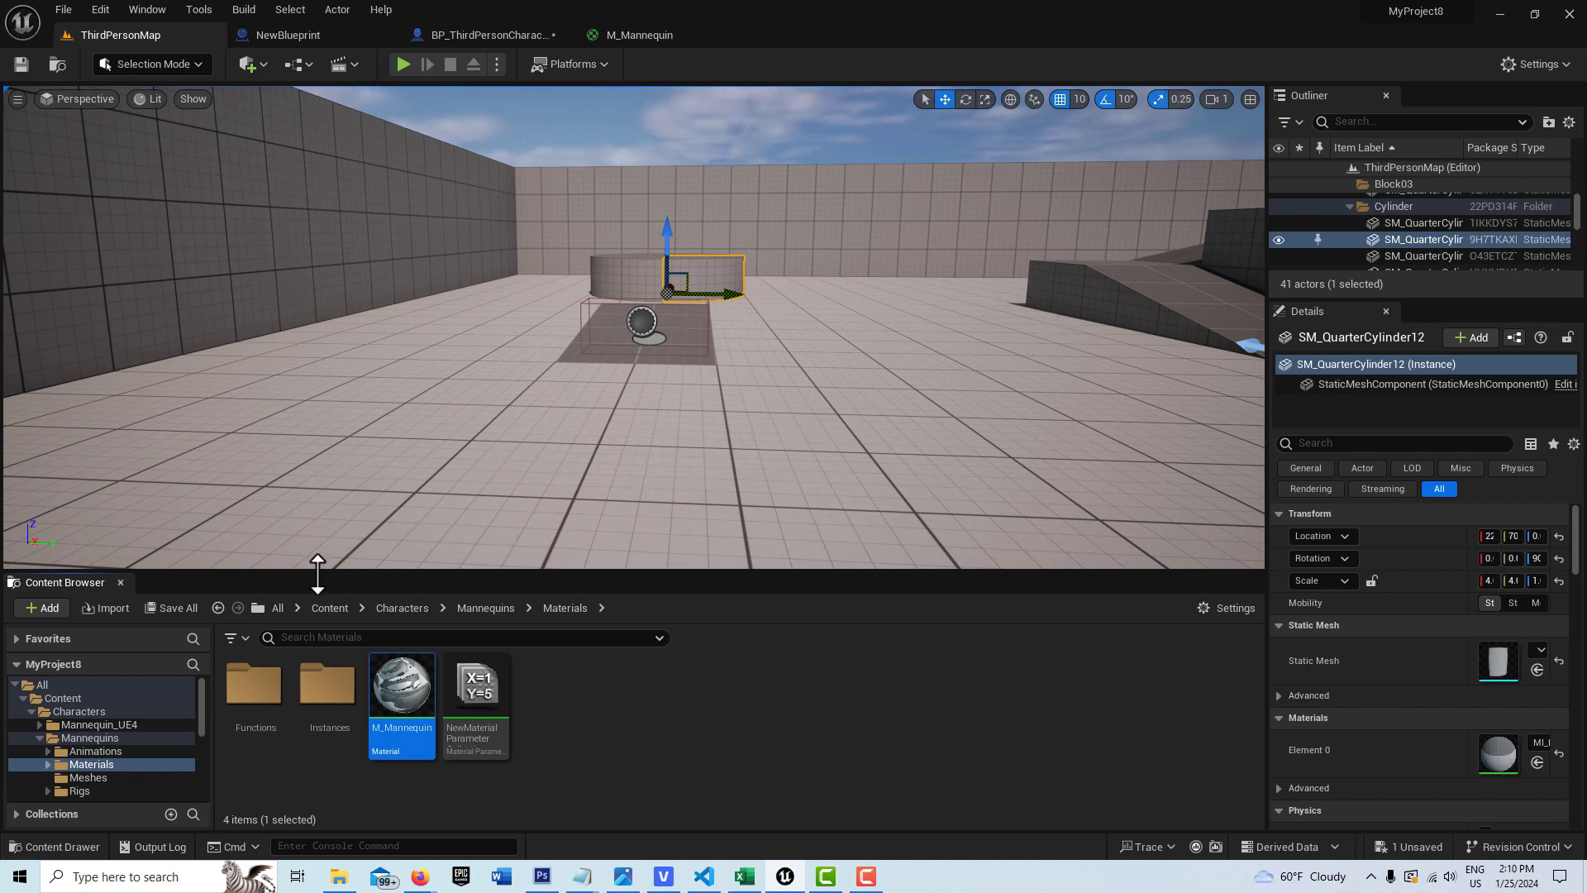
Open the Mannequin_UE4 folder, glance at the YouTube tutorial, then return to the Unreal Editor.
click(111, 726)
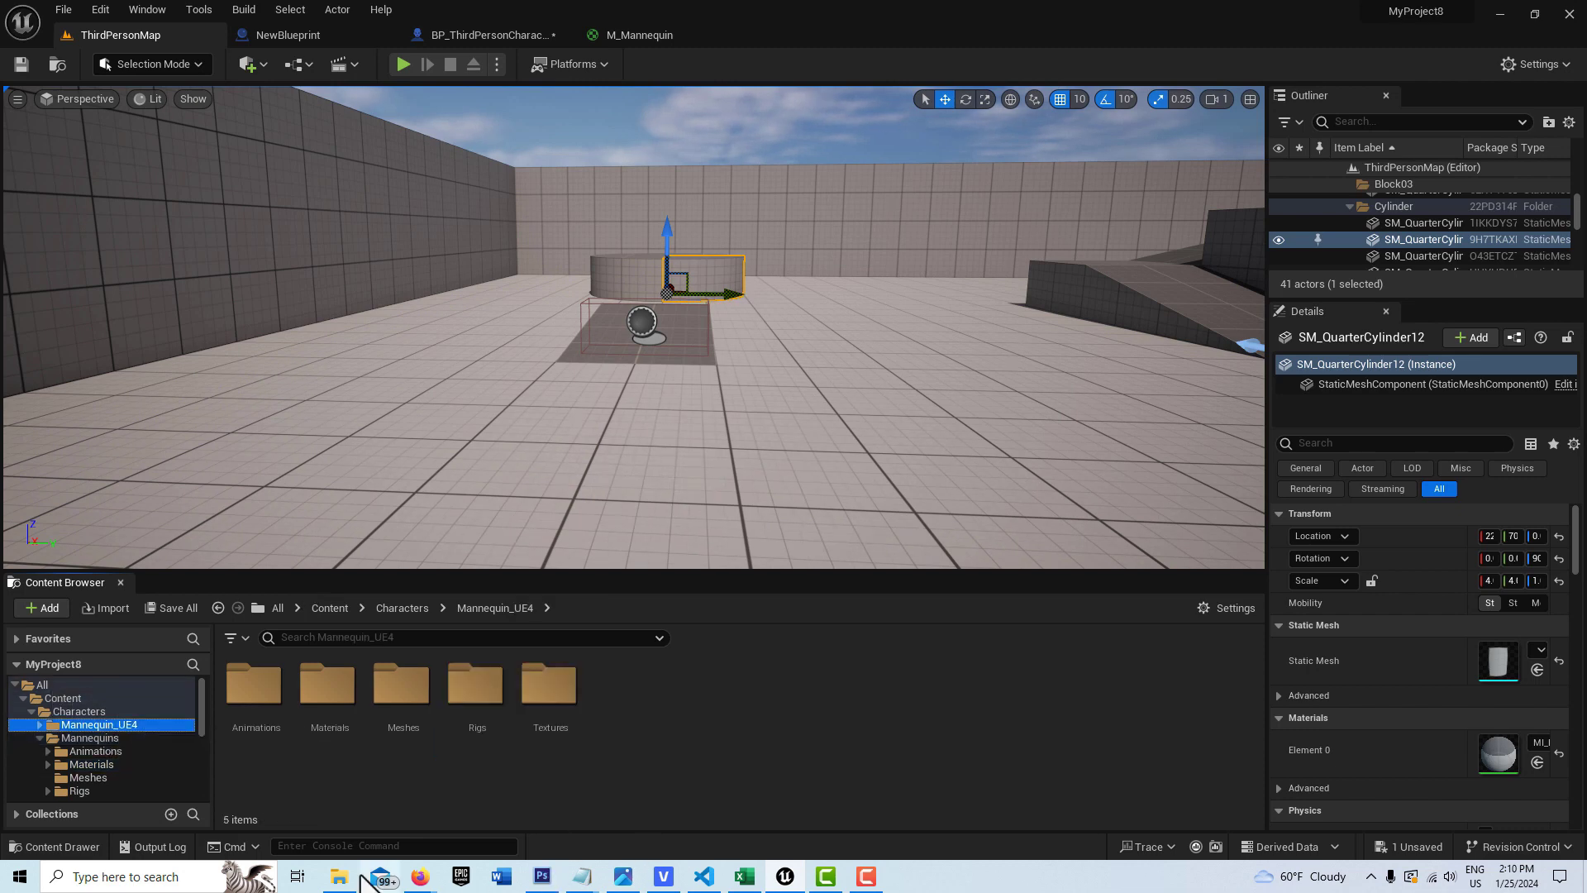
mouse_move(422, 878)
click(380, 830)
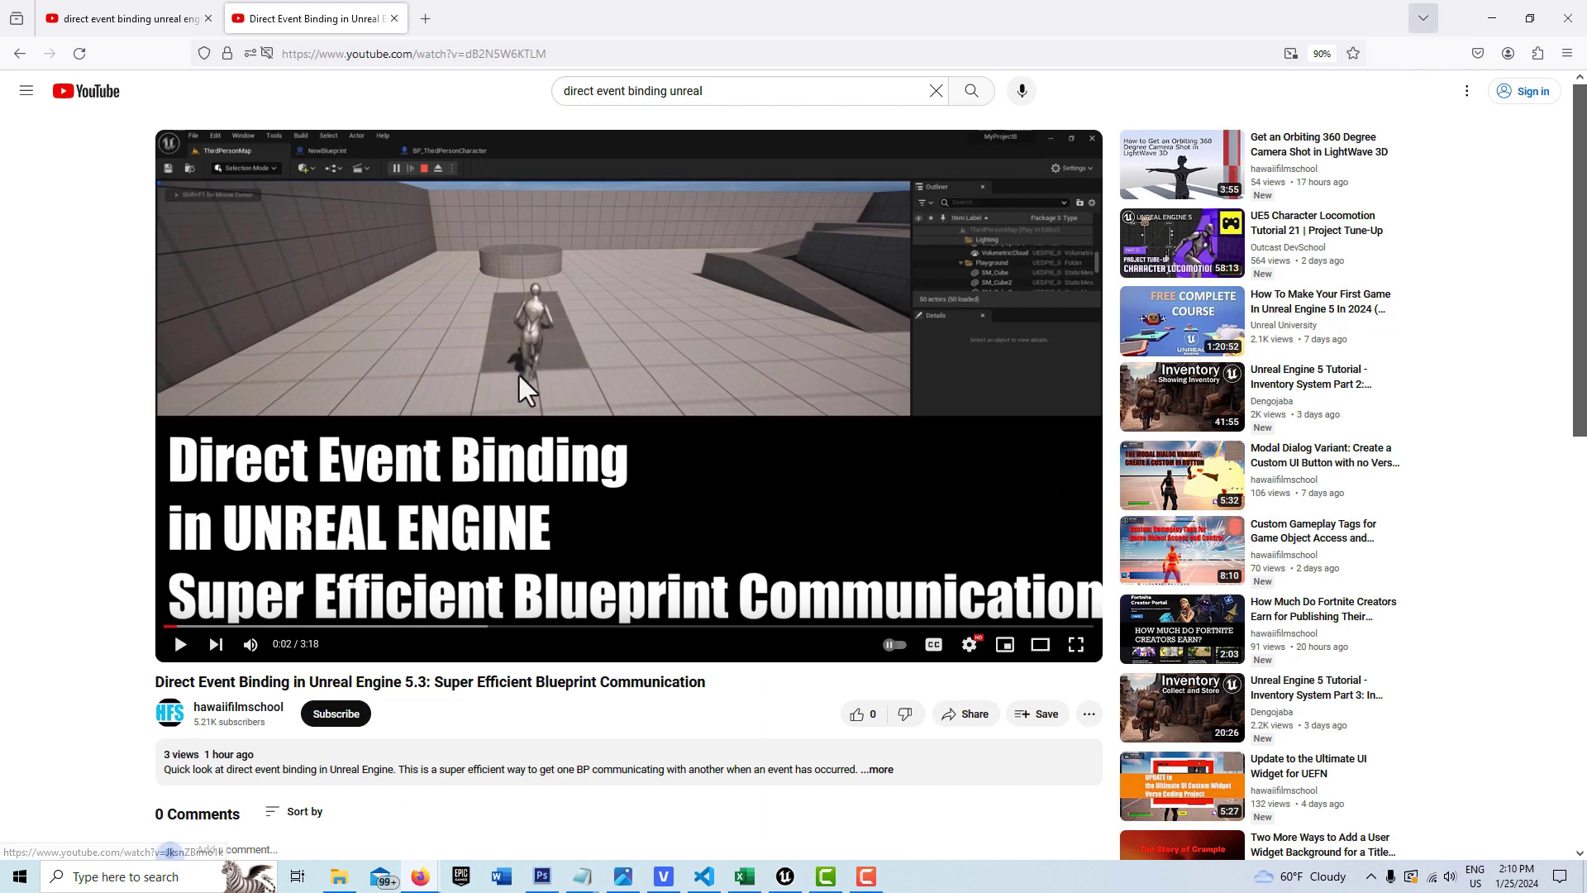
click(1492, 18)
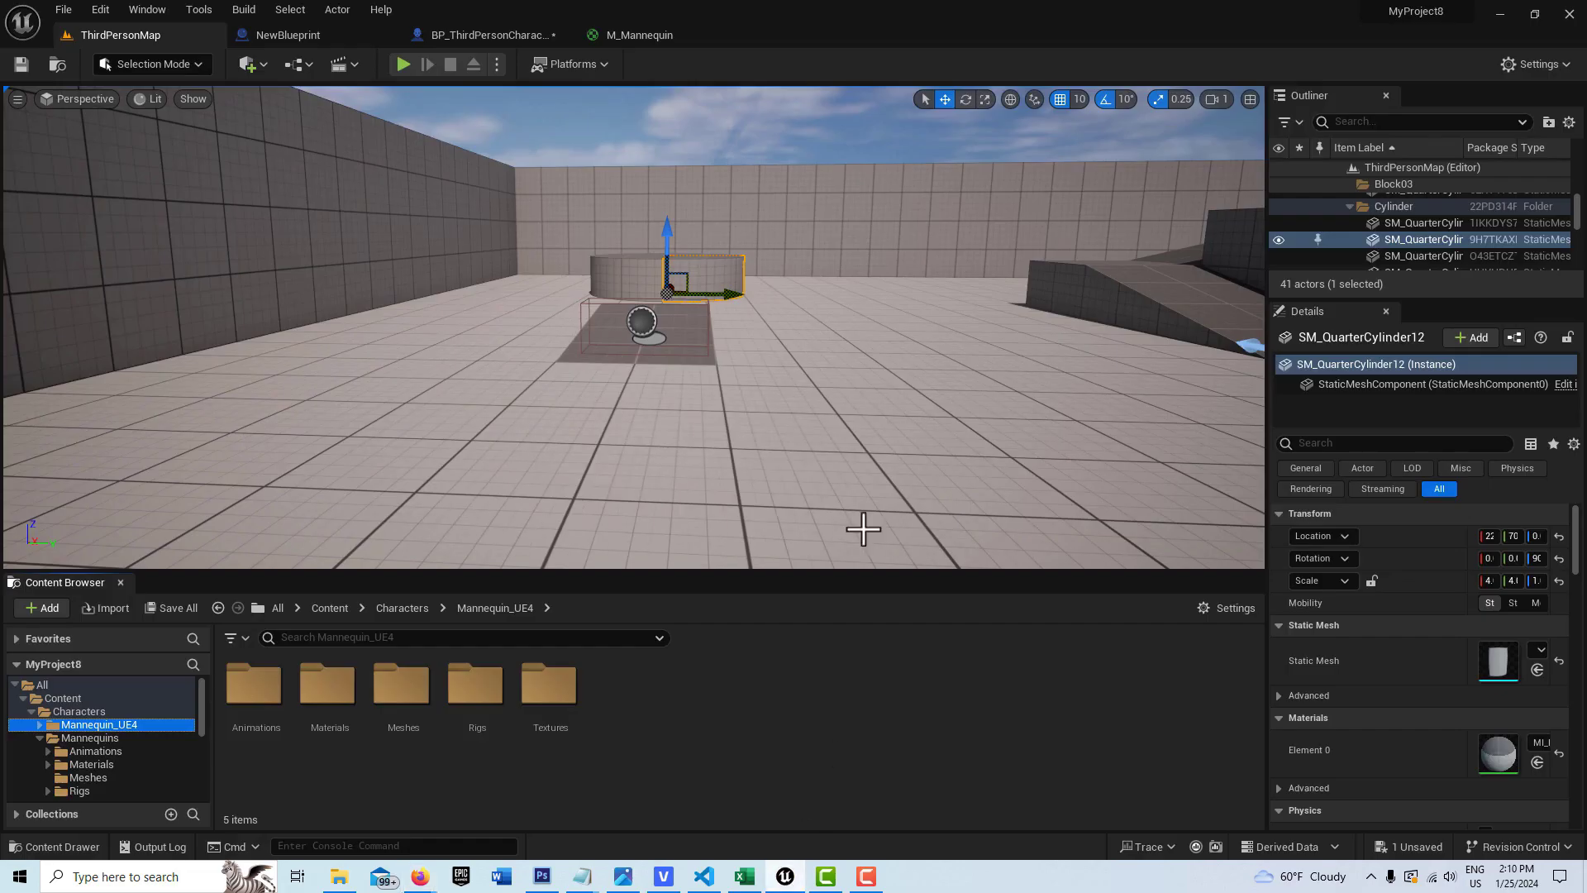
click(402, 63)
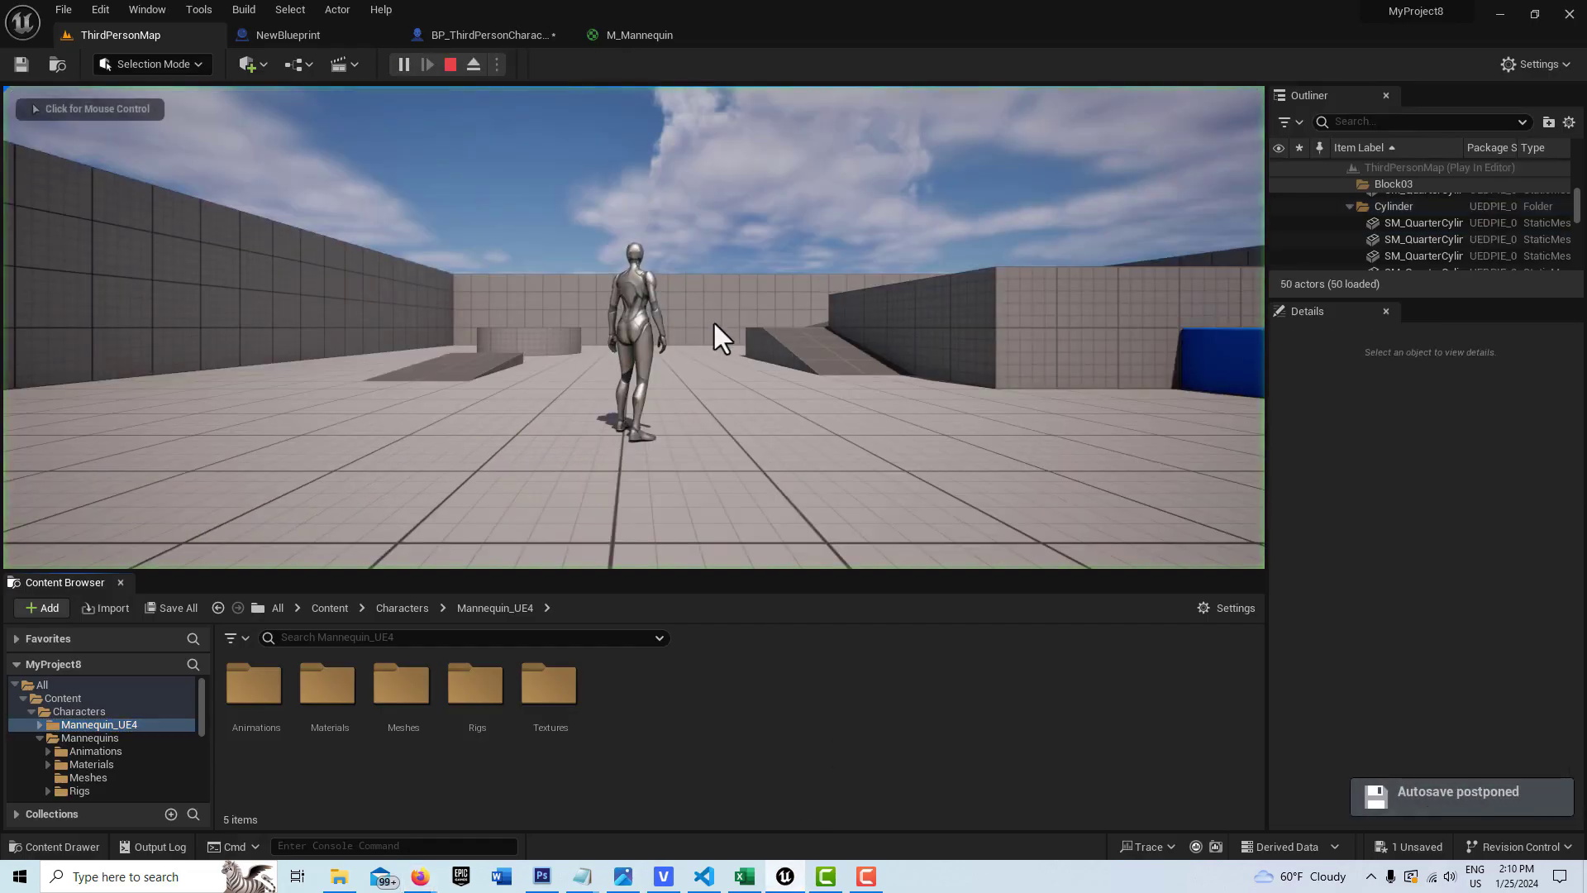
key(w)
key(w)
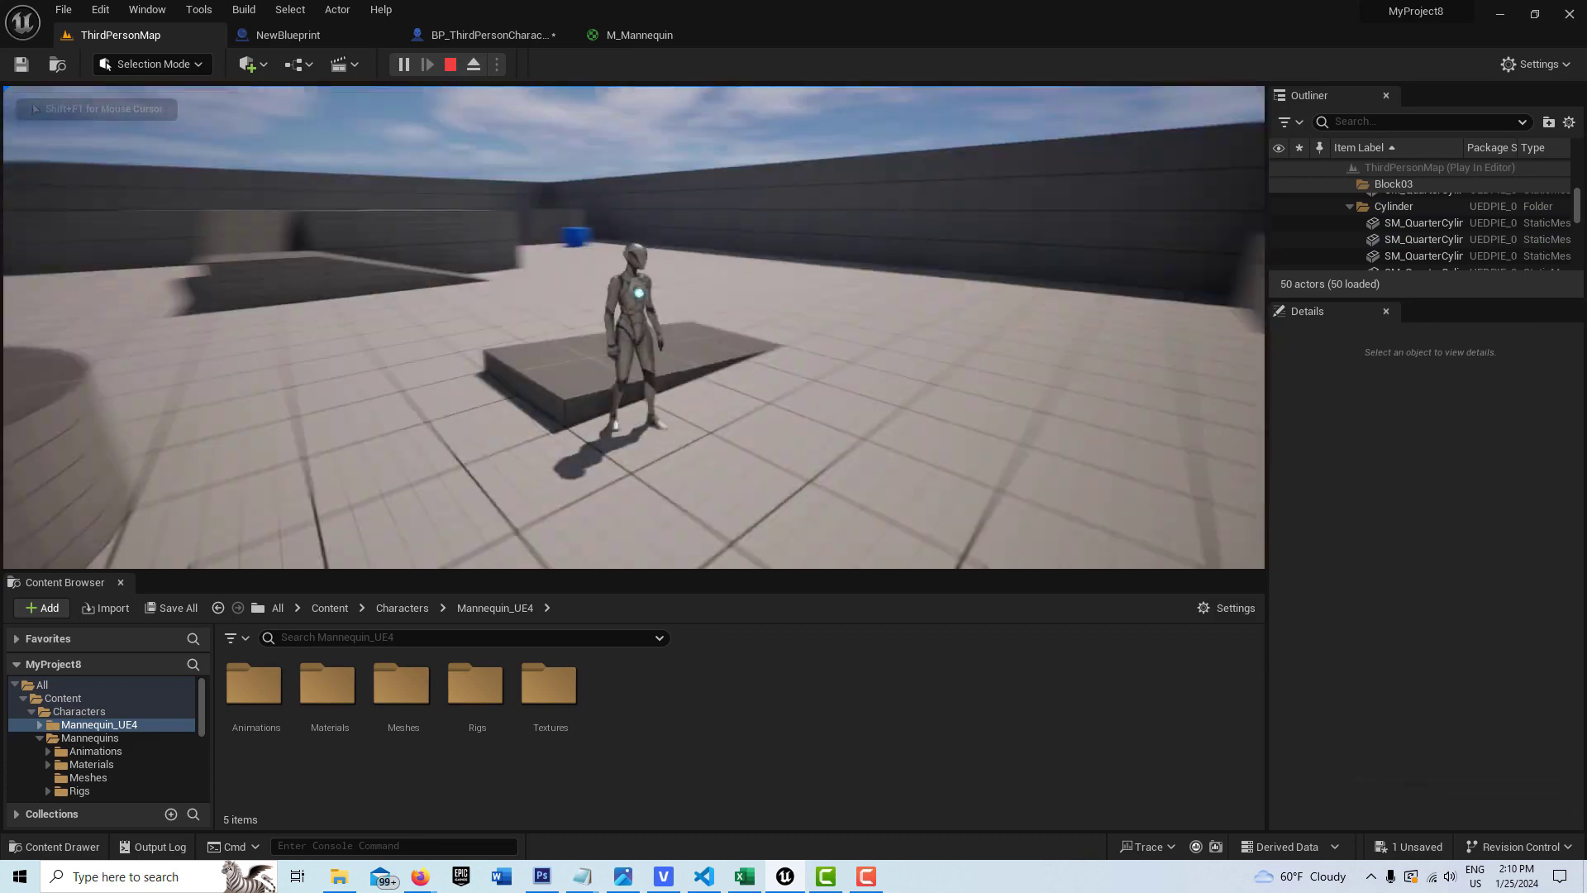
key(w)
key(w)
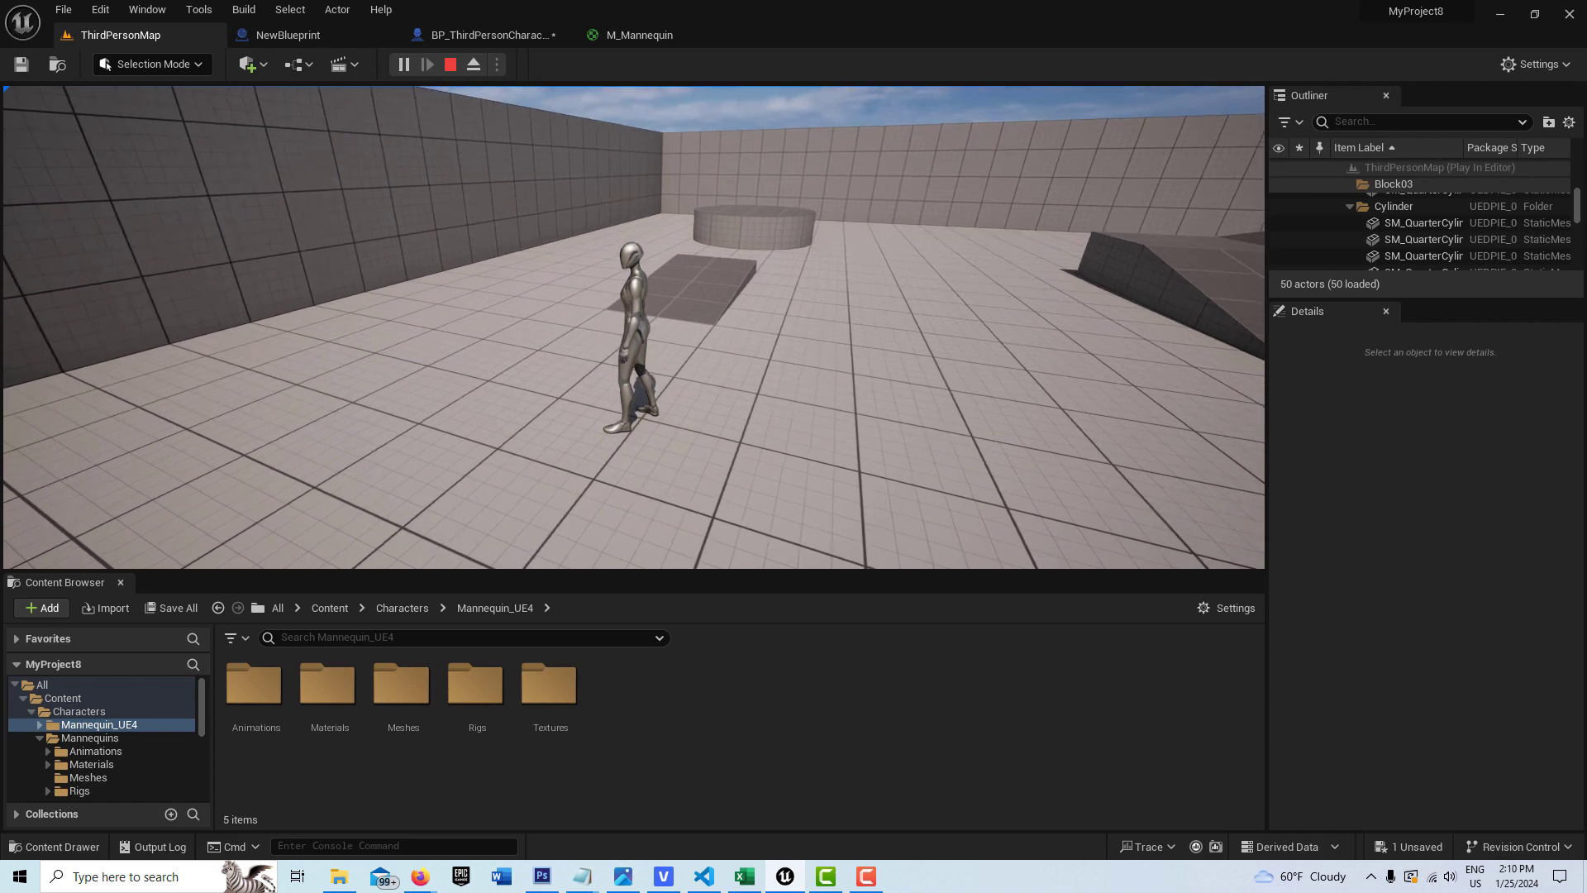
key(Escape)
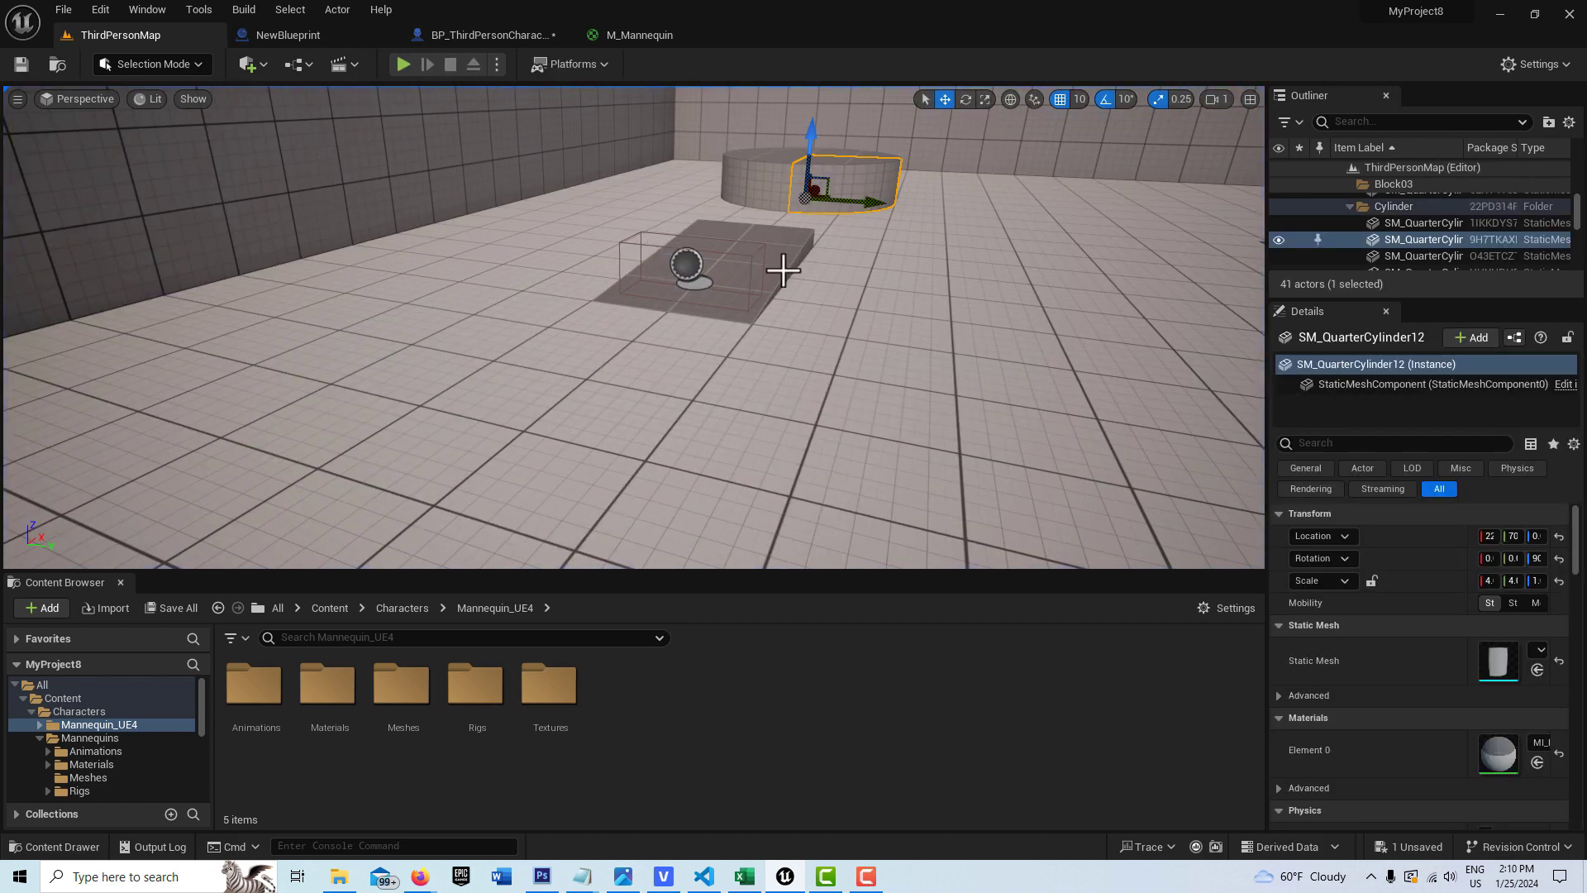
Check the NewBlueprint and BP_ThirdPersonCharacter graphs, panning to the Add Mapping Context nodes.
click(330, 33)
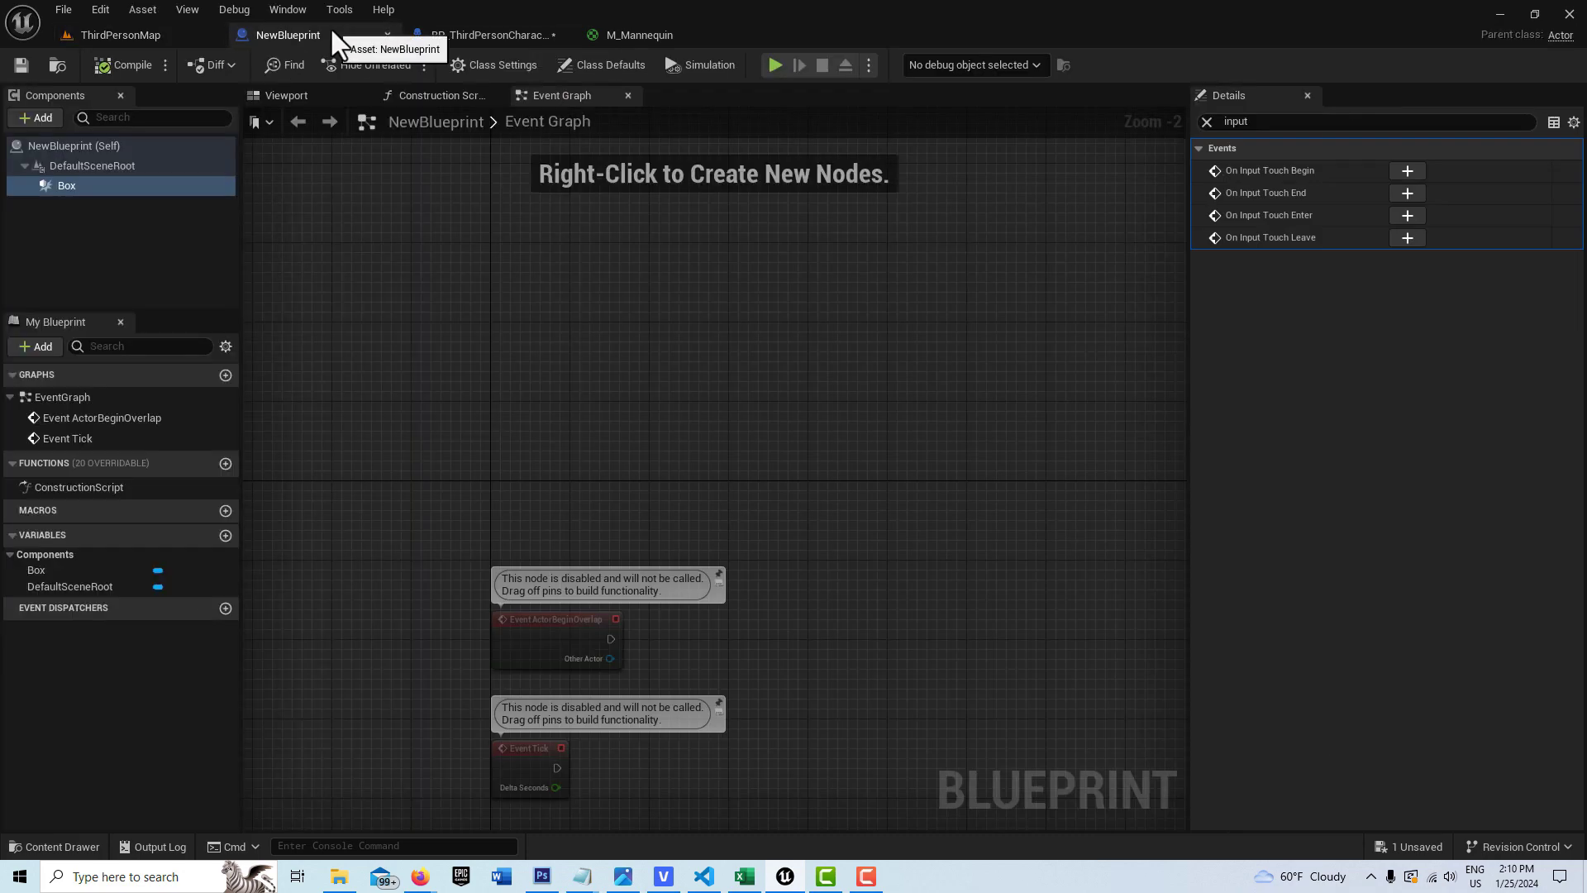
click(484, 35)
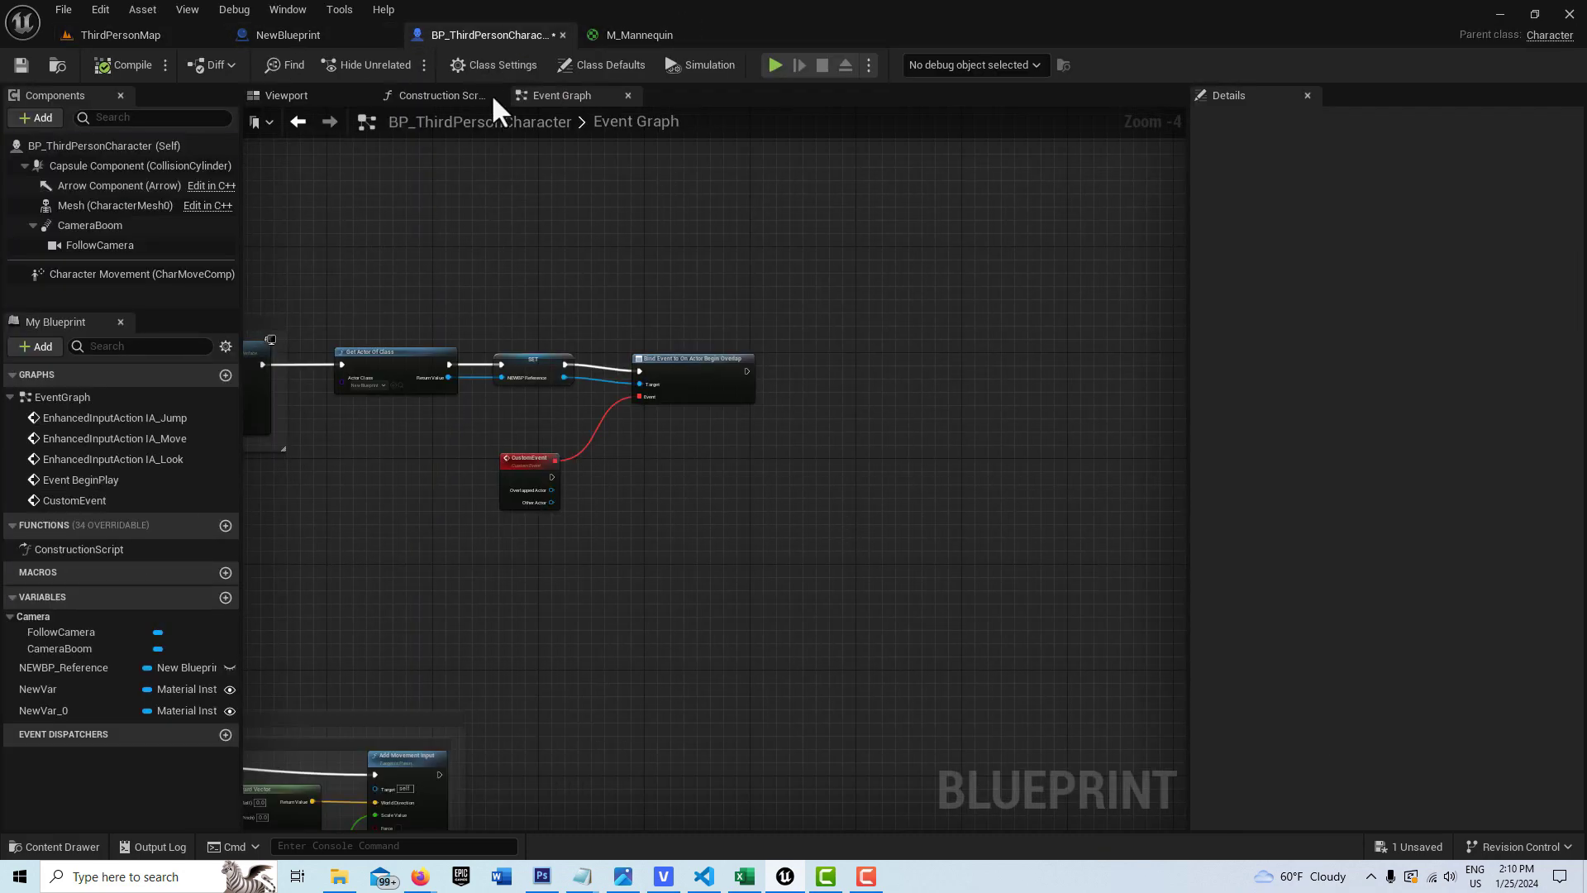
right_drag(693, 494, 805, 281)
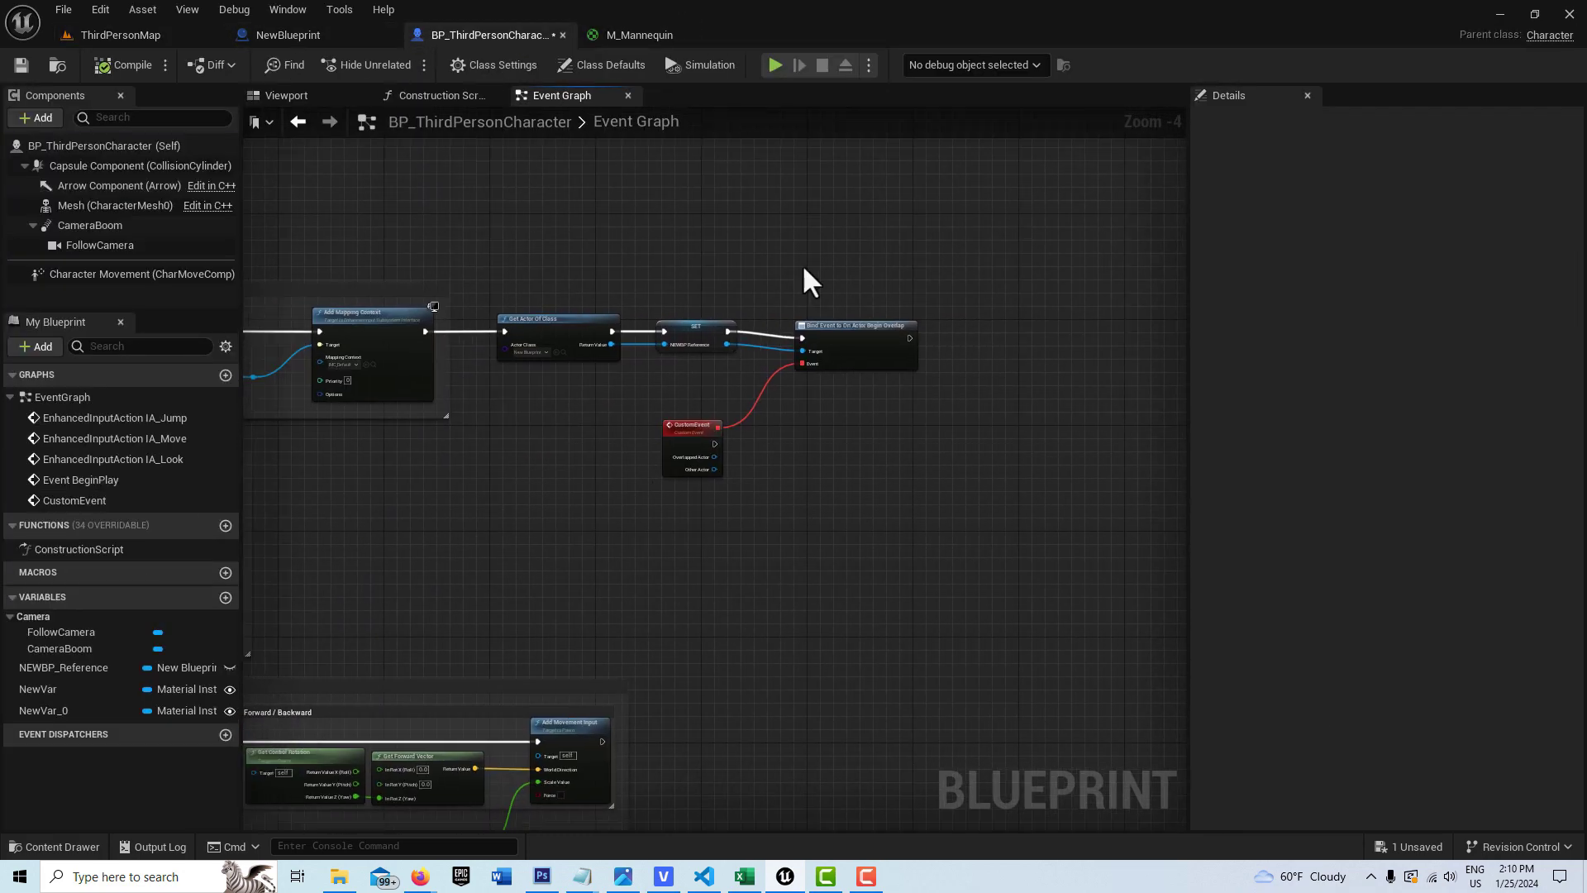
scroll(846, 510, up, 1)
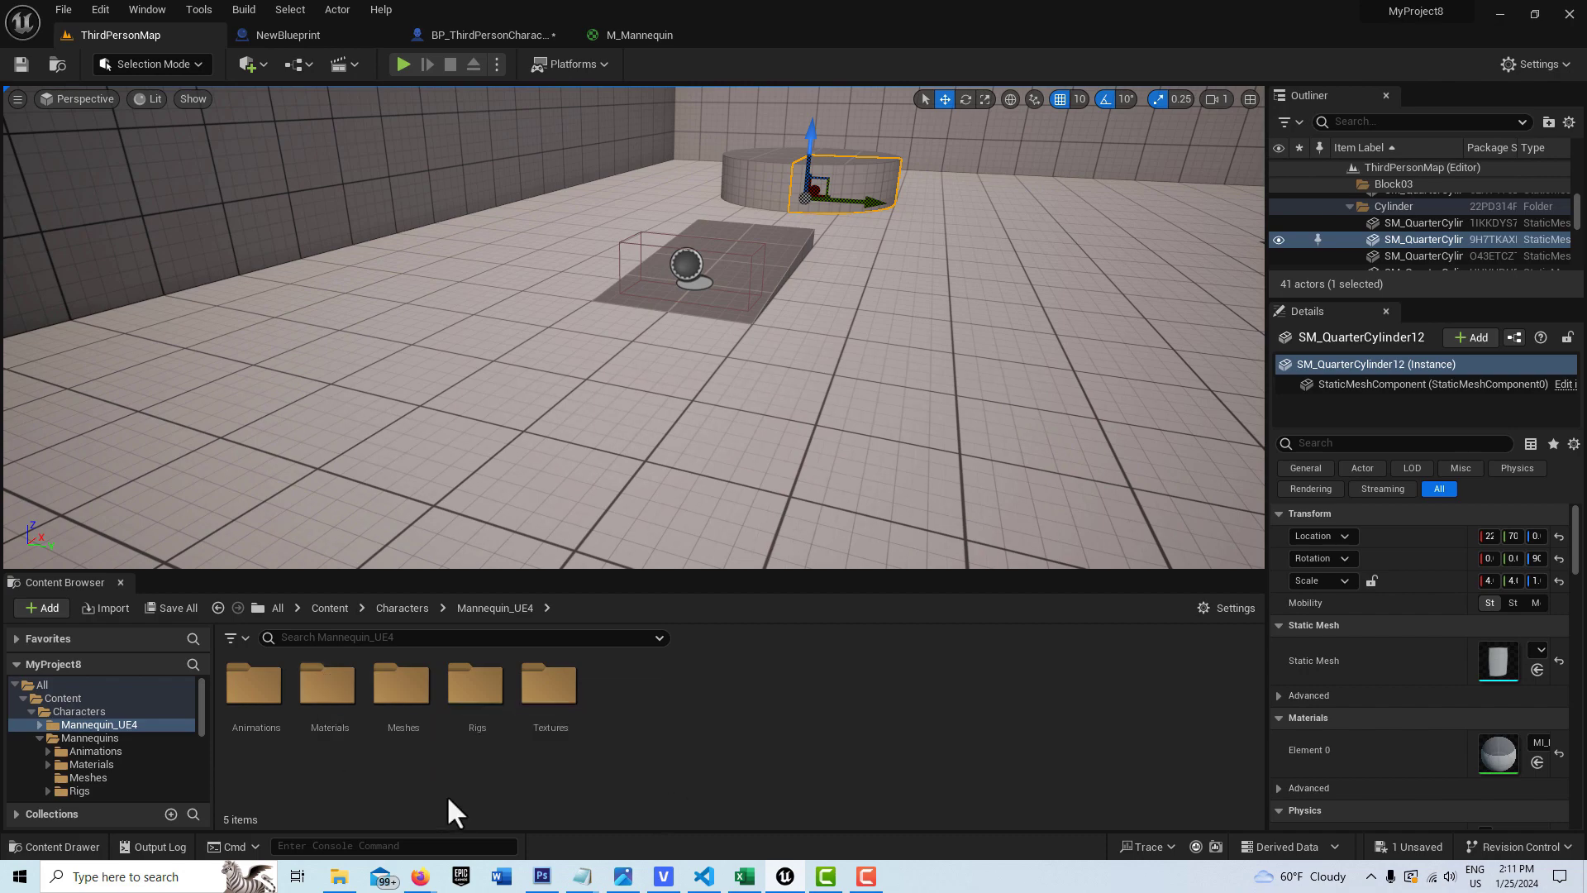
Open M_Mannequin from the Mannequins > Materials folder in the material editor.
click(96, 738)
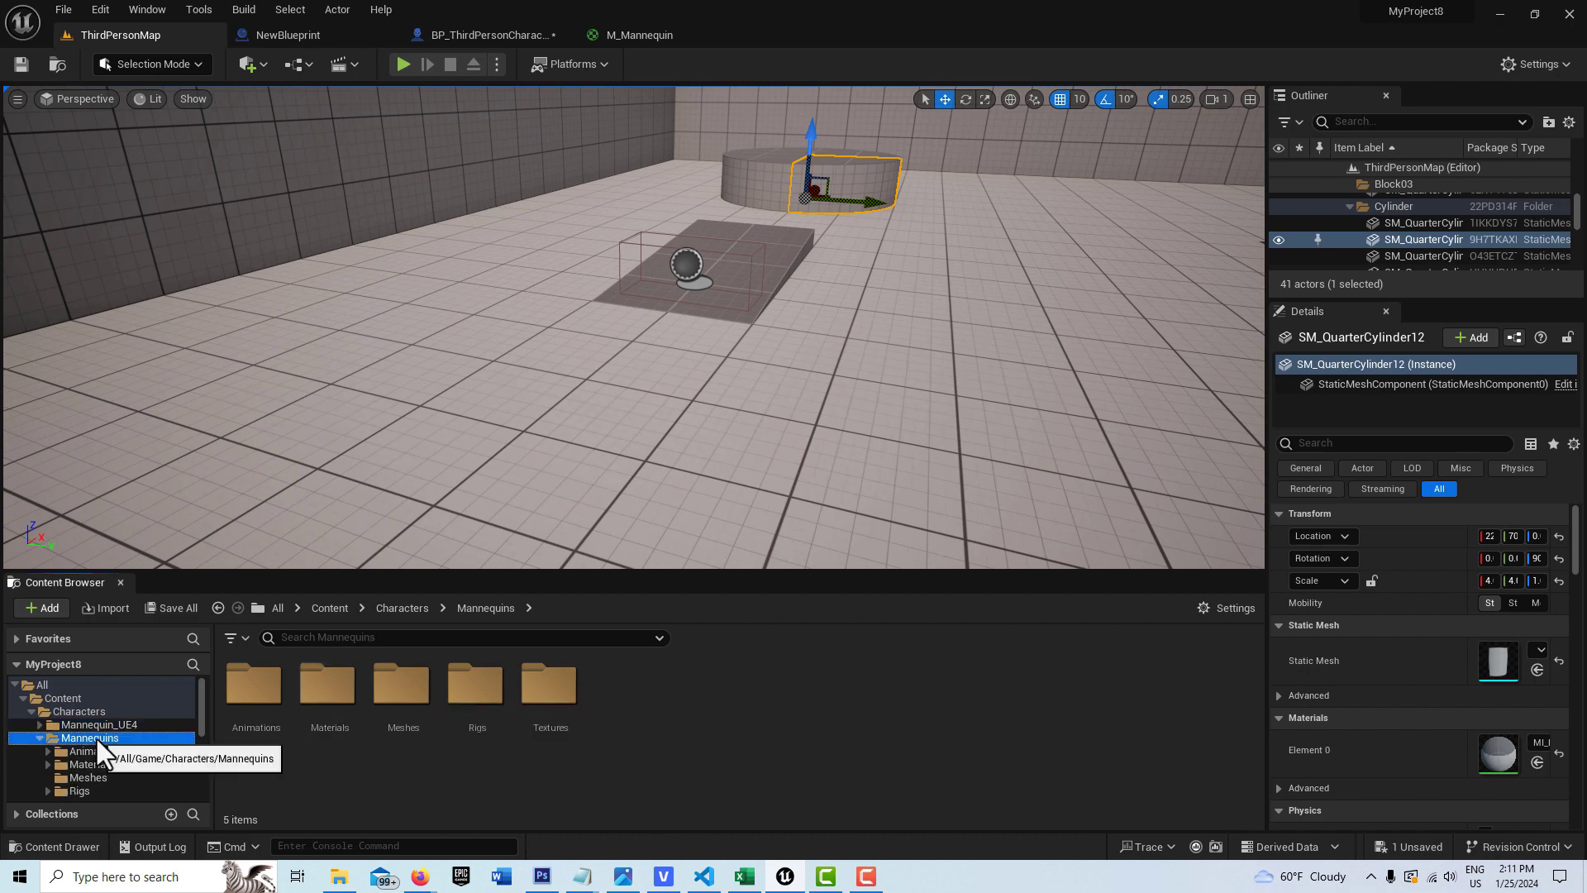
double_click(318, 703)
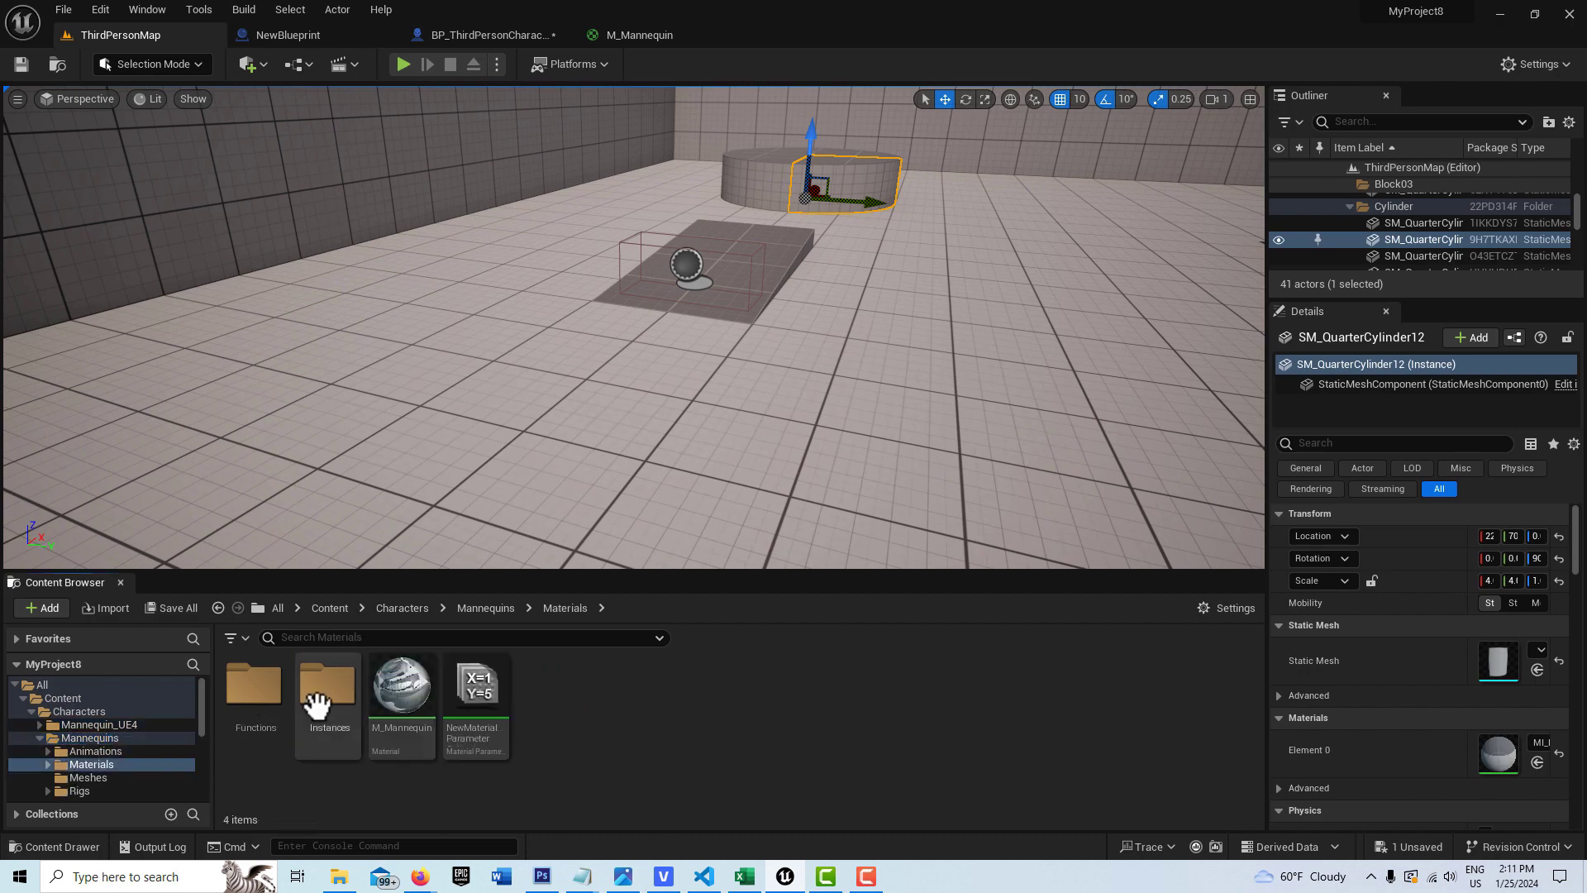
double_click(401, 690)
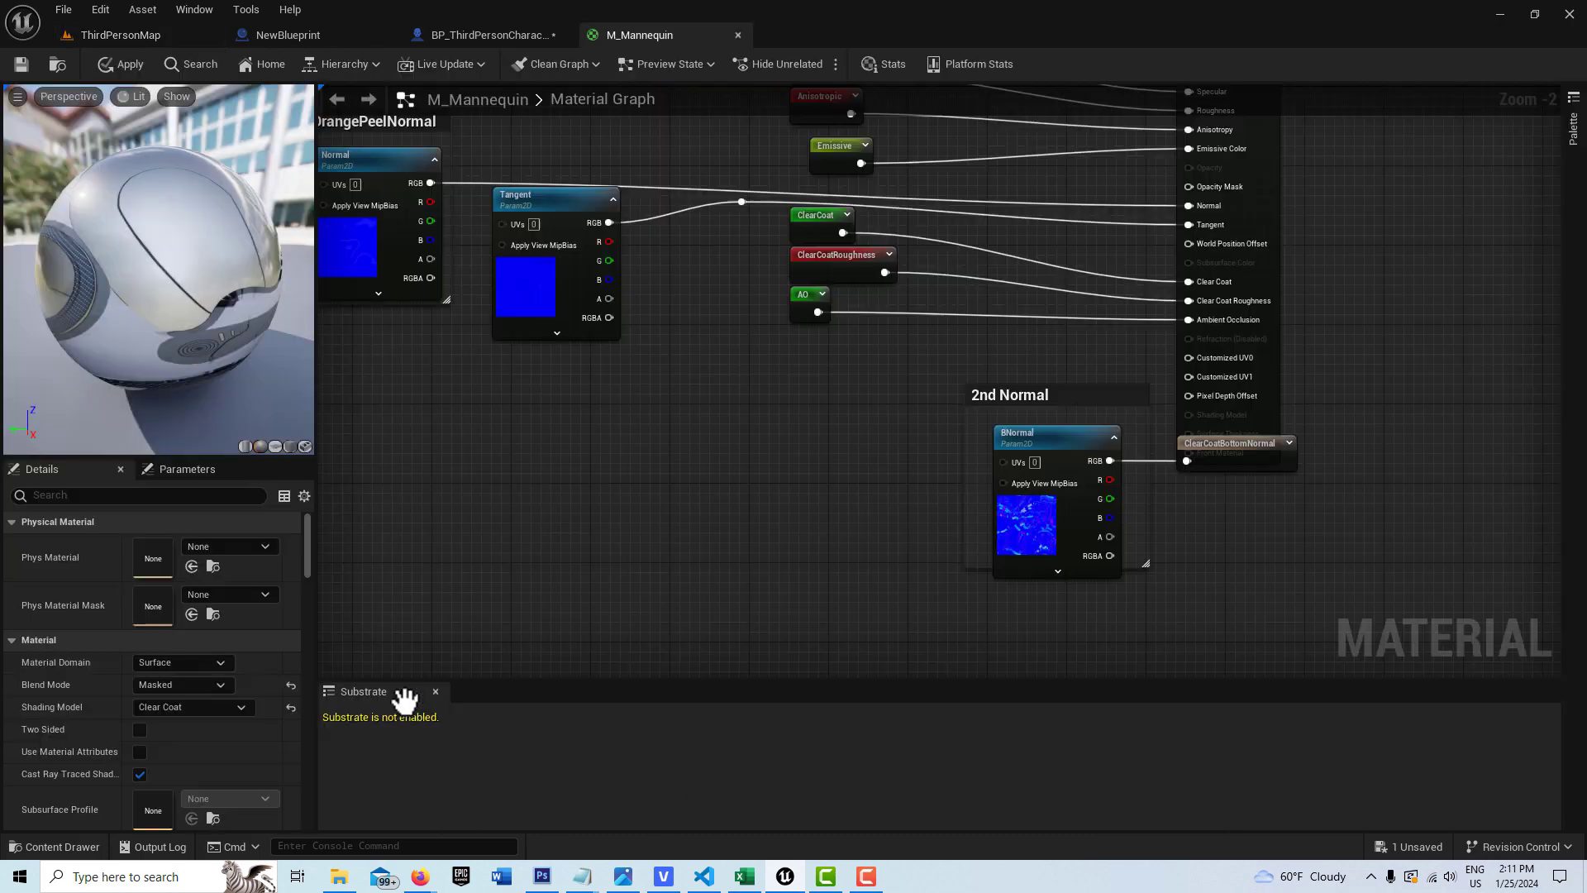
Add a scalar parameter named Fader with default value 1.0 on the left of the graph.
click(598, 459)
text(s)
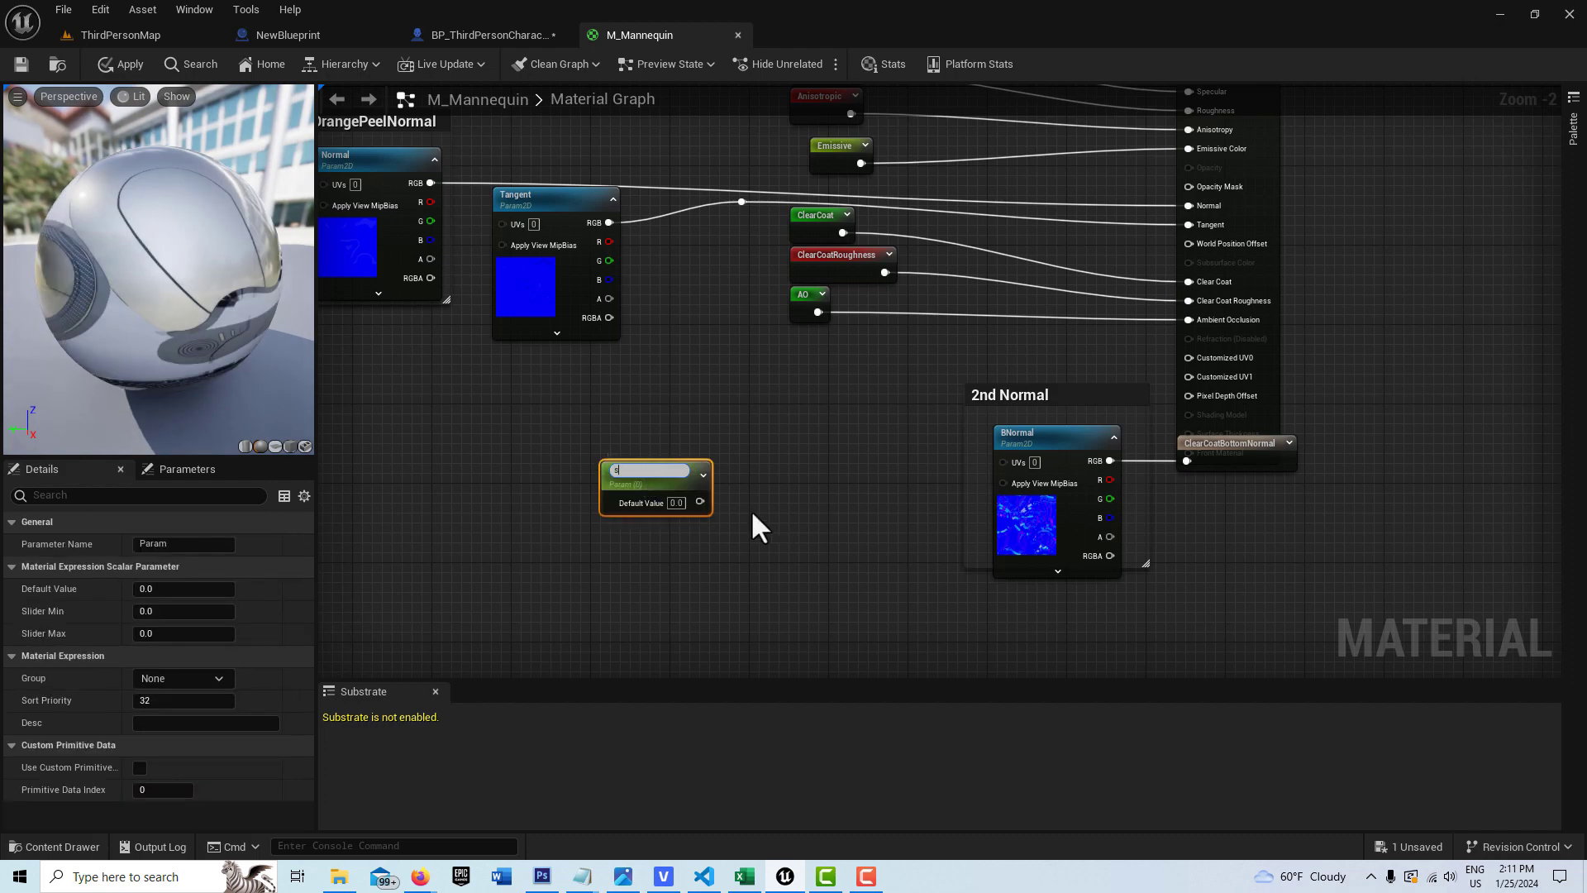
key(BackSpace)
click(767, 524)
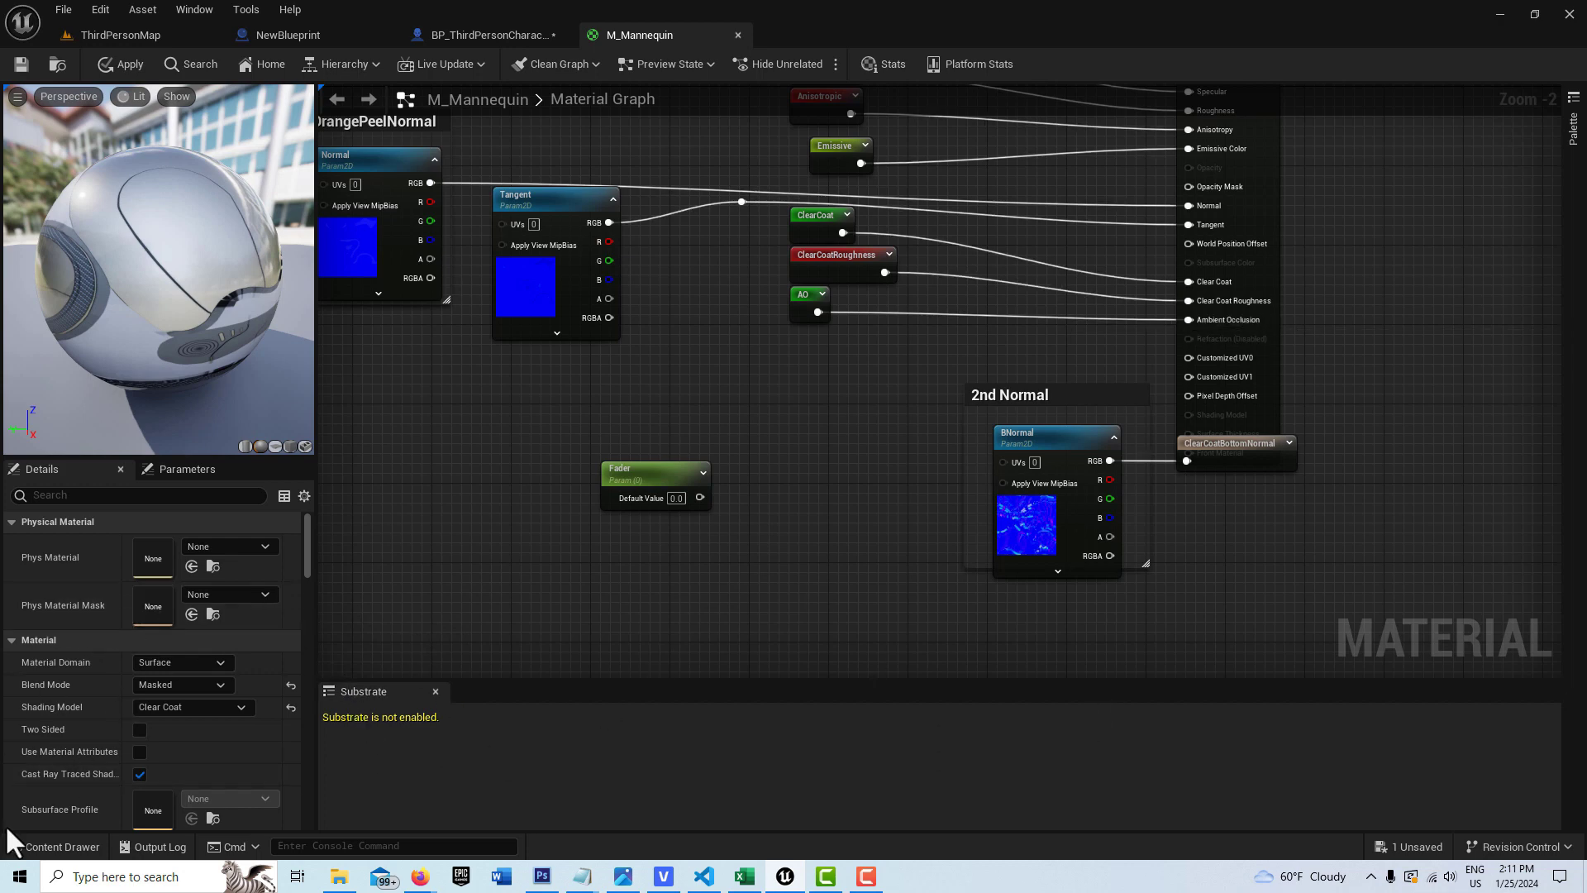
click(644, 483)
click(154, 589)
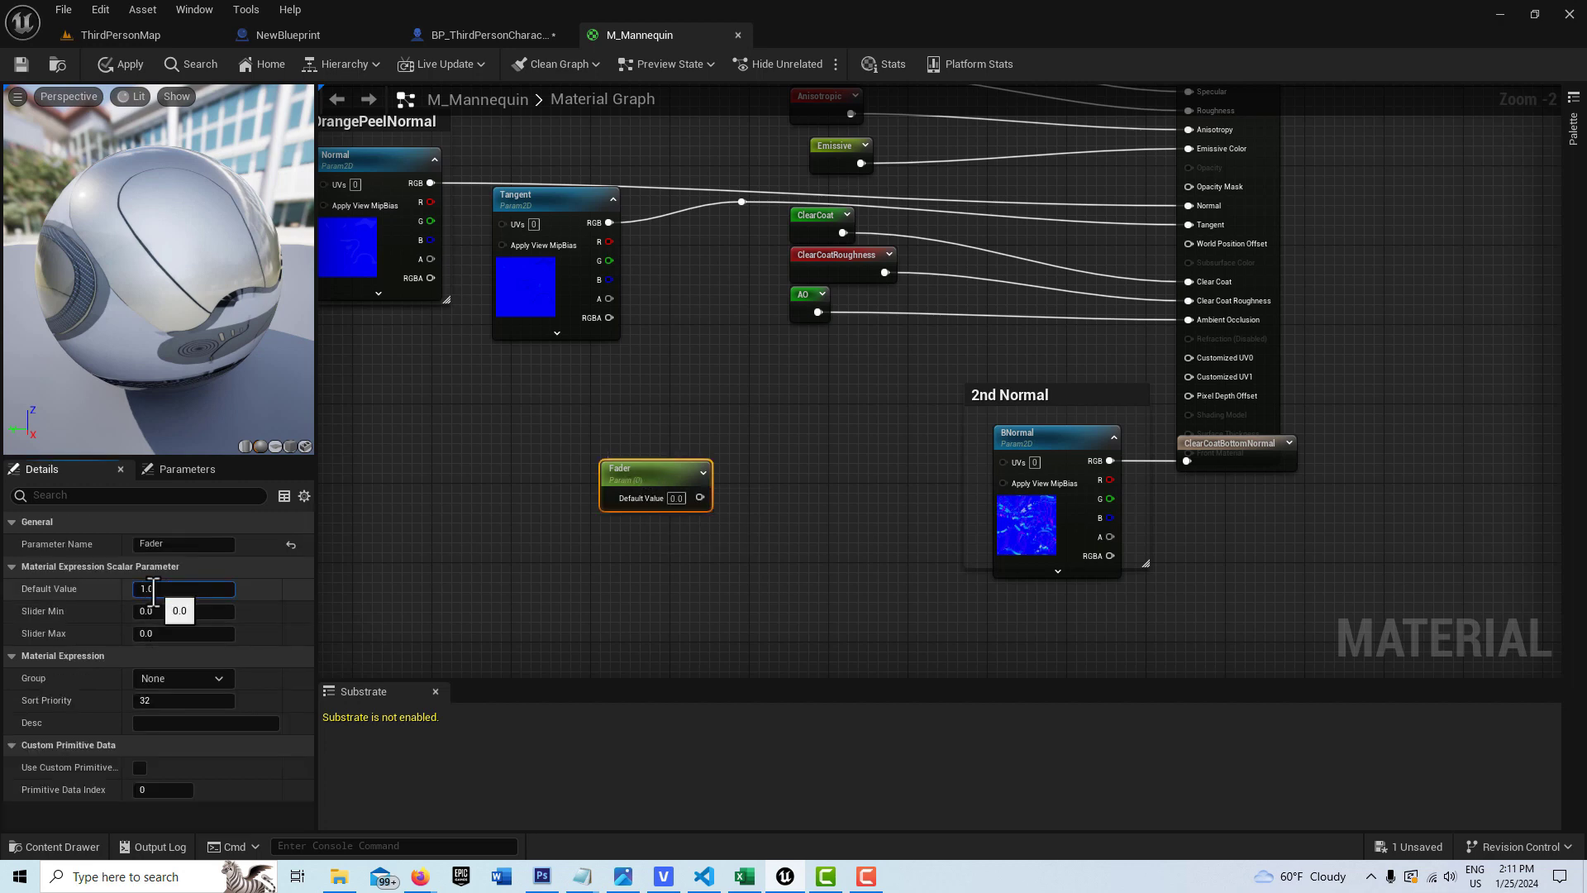
key(Return)
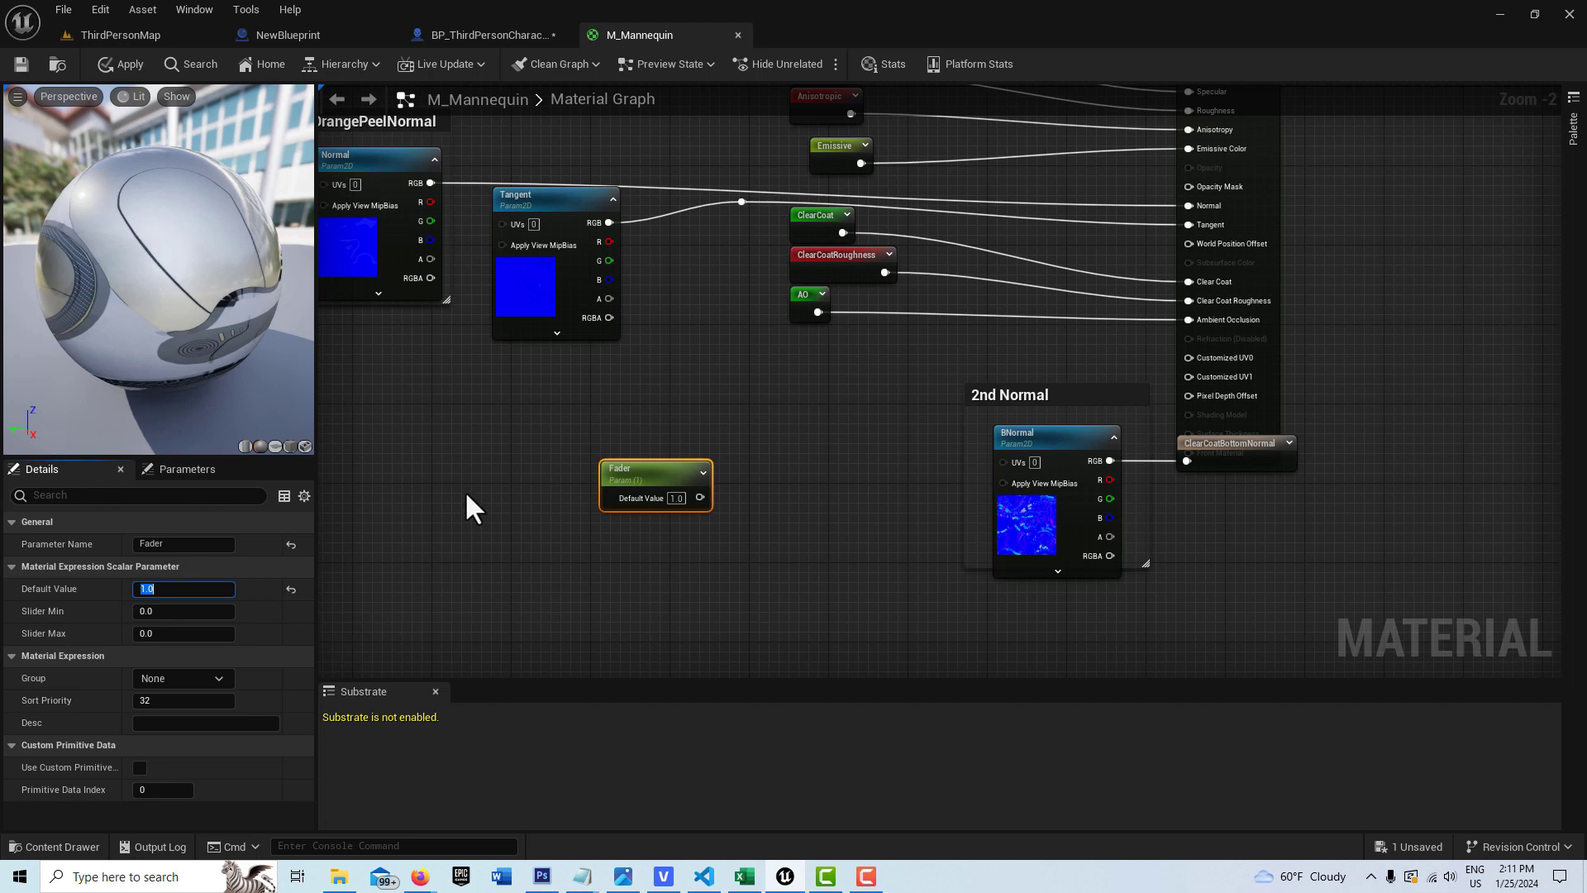
drag(632, 472, 415, 477)
Feed Fader through a DitherTemporalAA node into Opacity Mask, then apply and save.
right_click(647, 464)
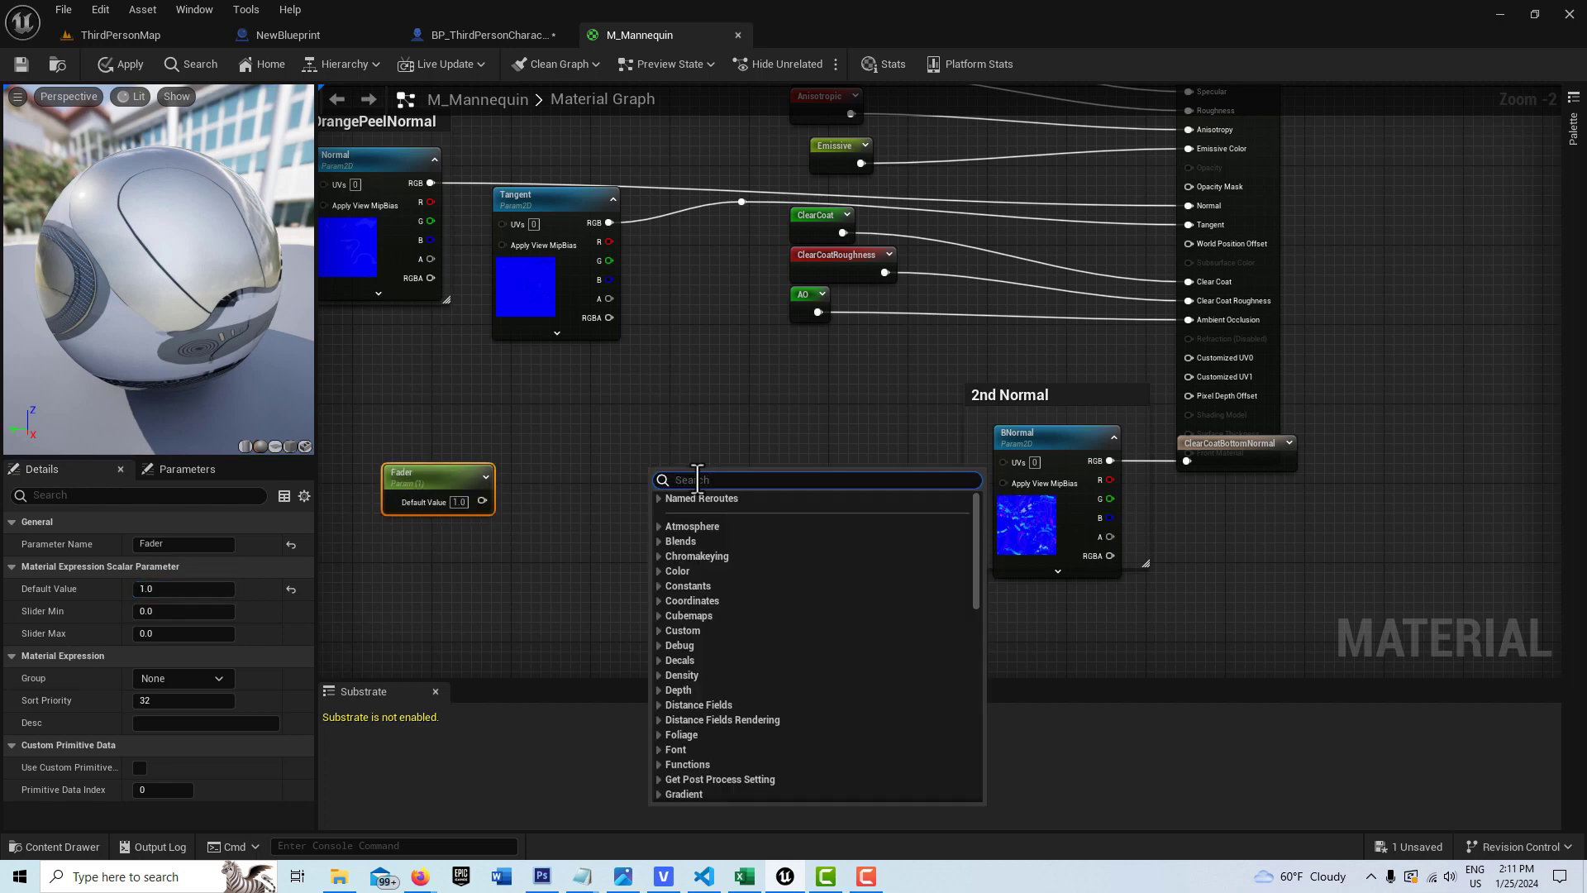
text(dith)
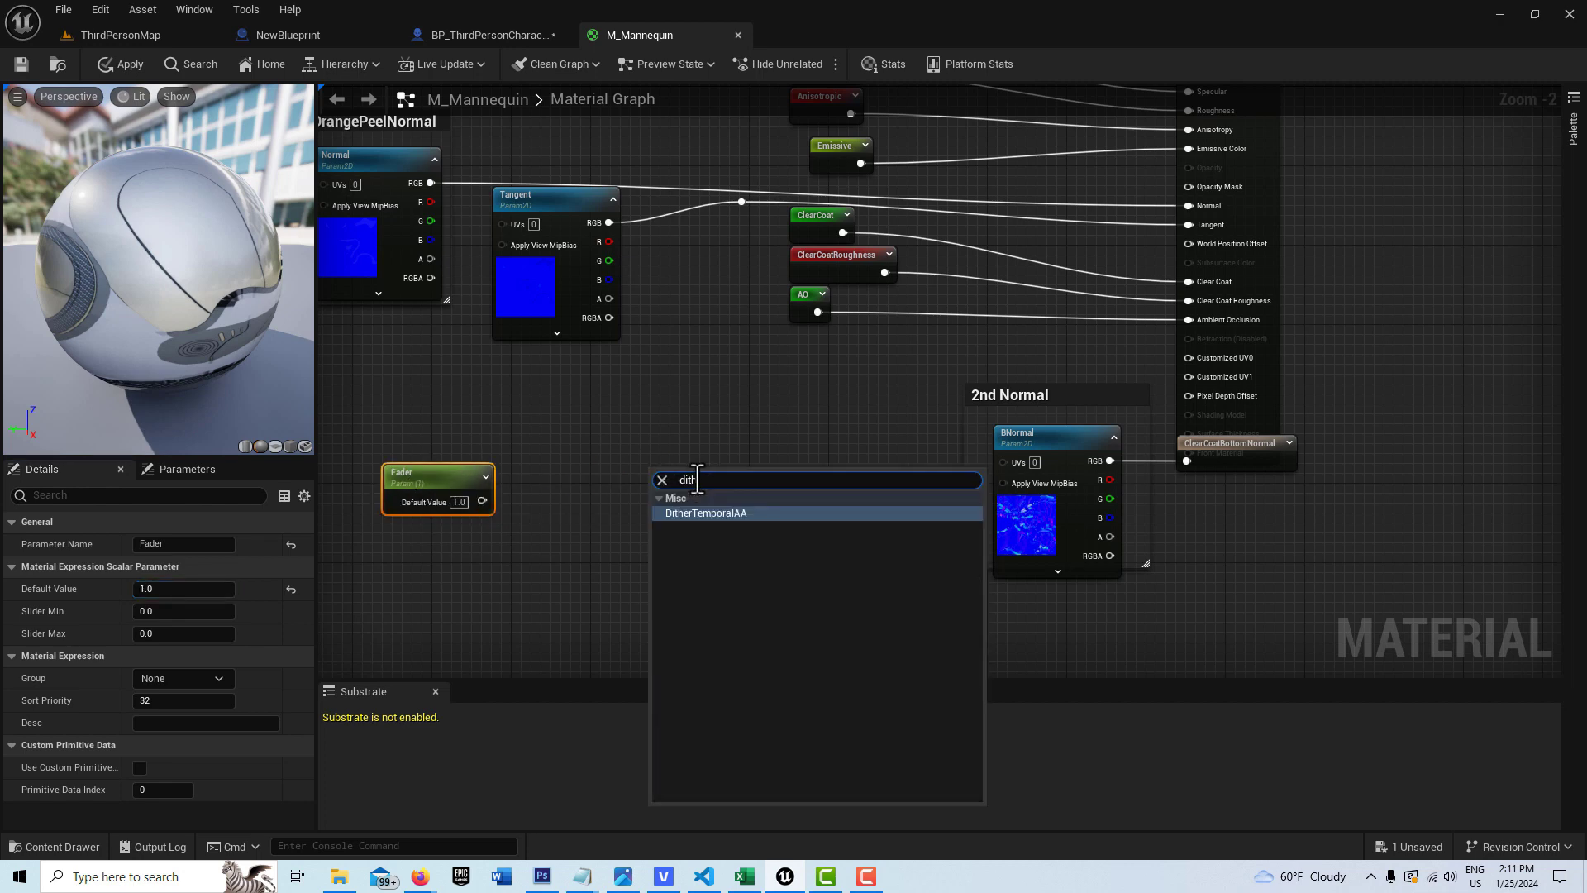
click(742, 513)
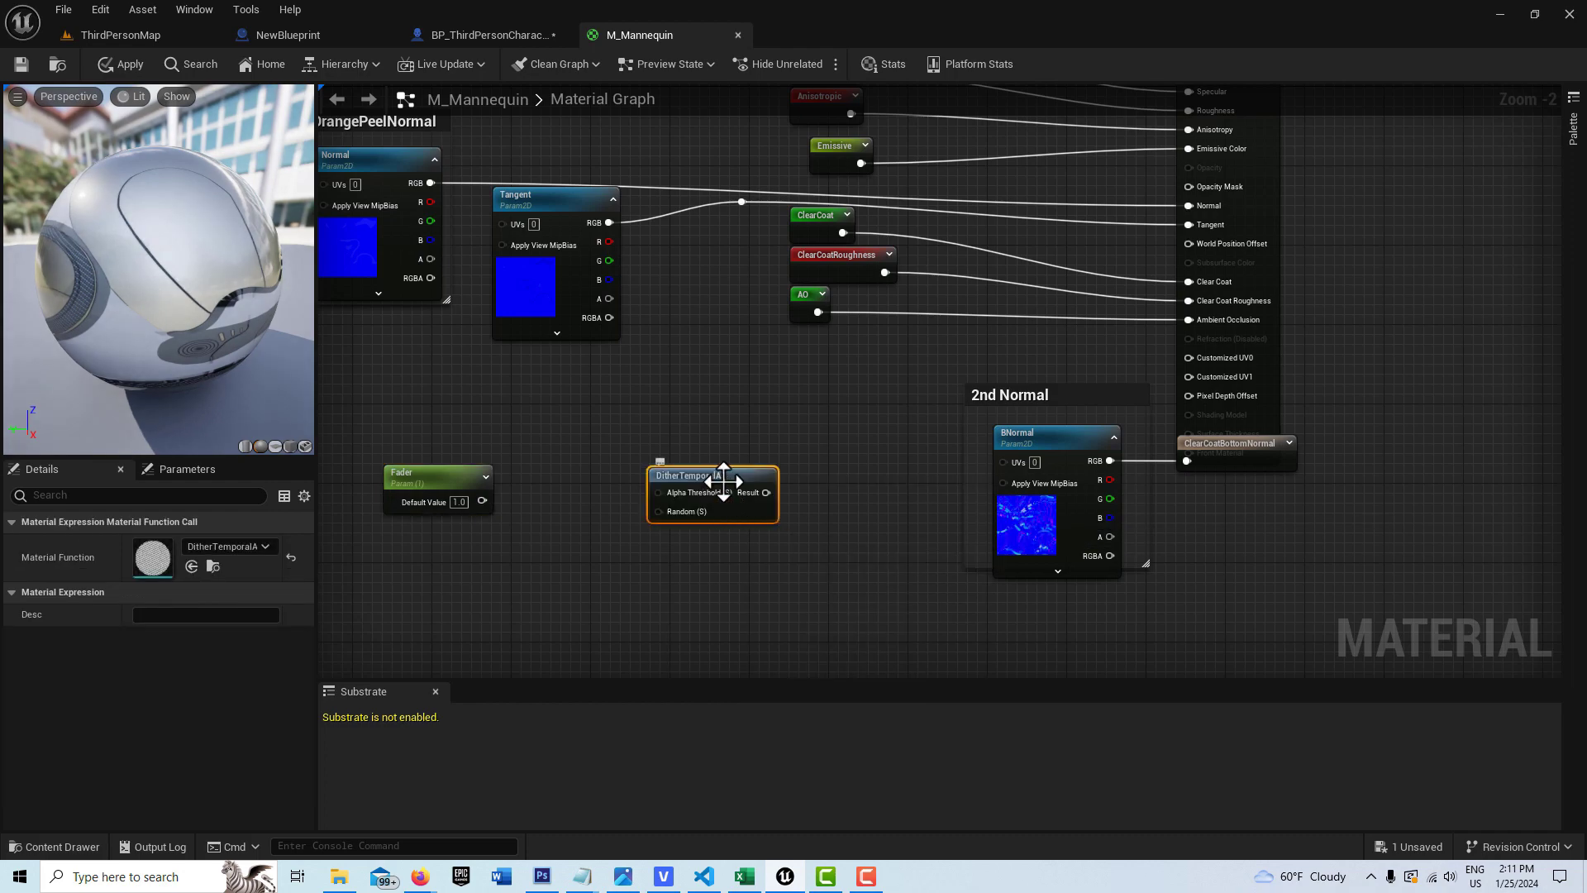
drag(723, 482, 727, 469)
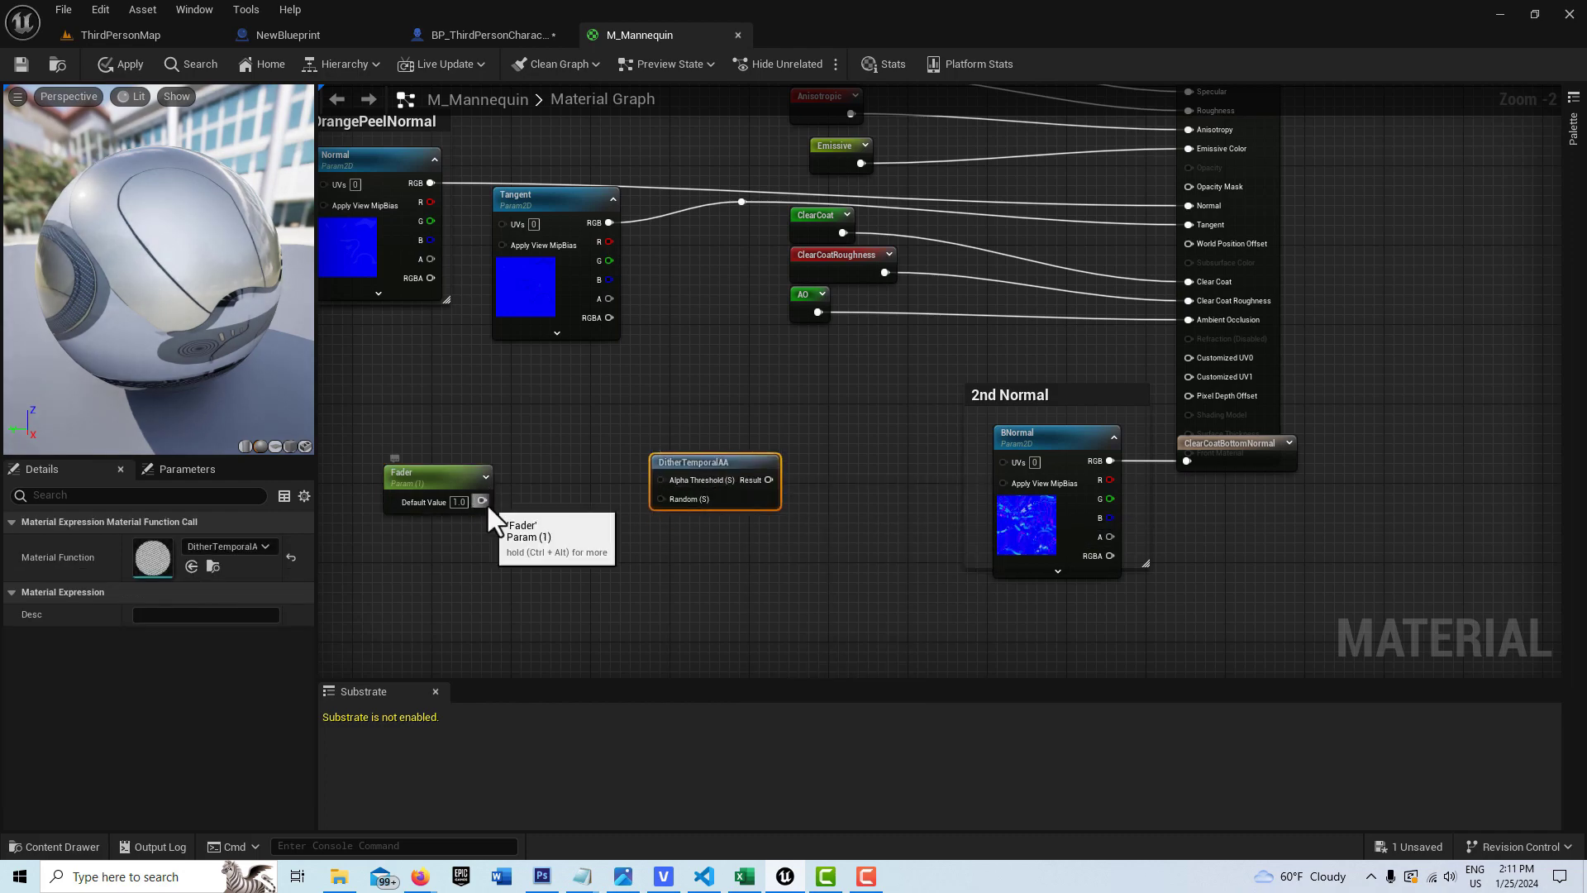
drag(486, 504, 662, 483)
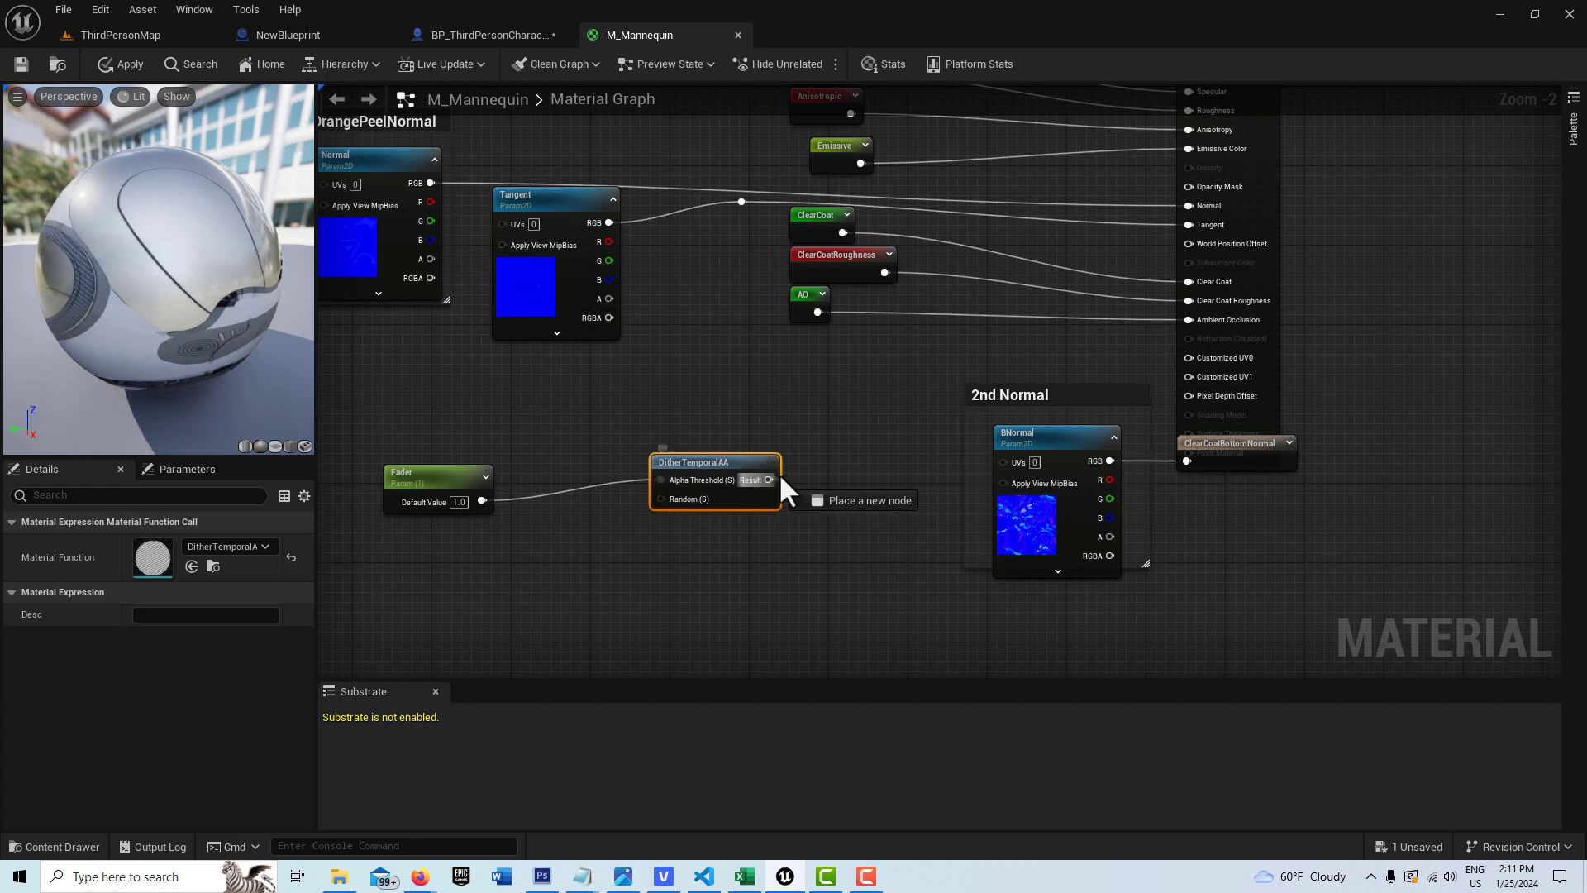
drag(780, 477, 1196, 186)
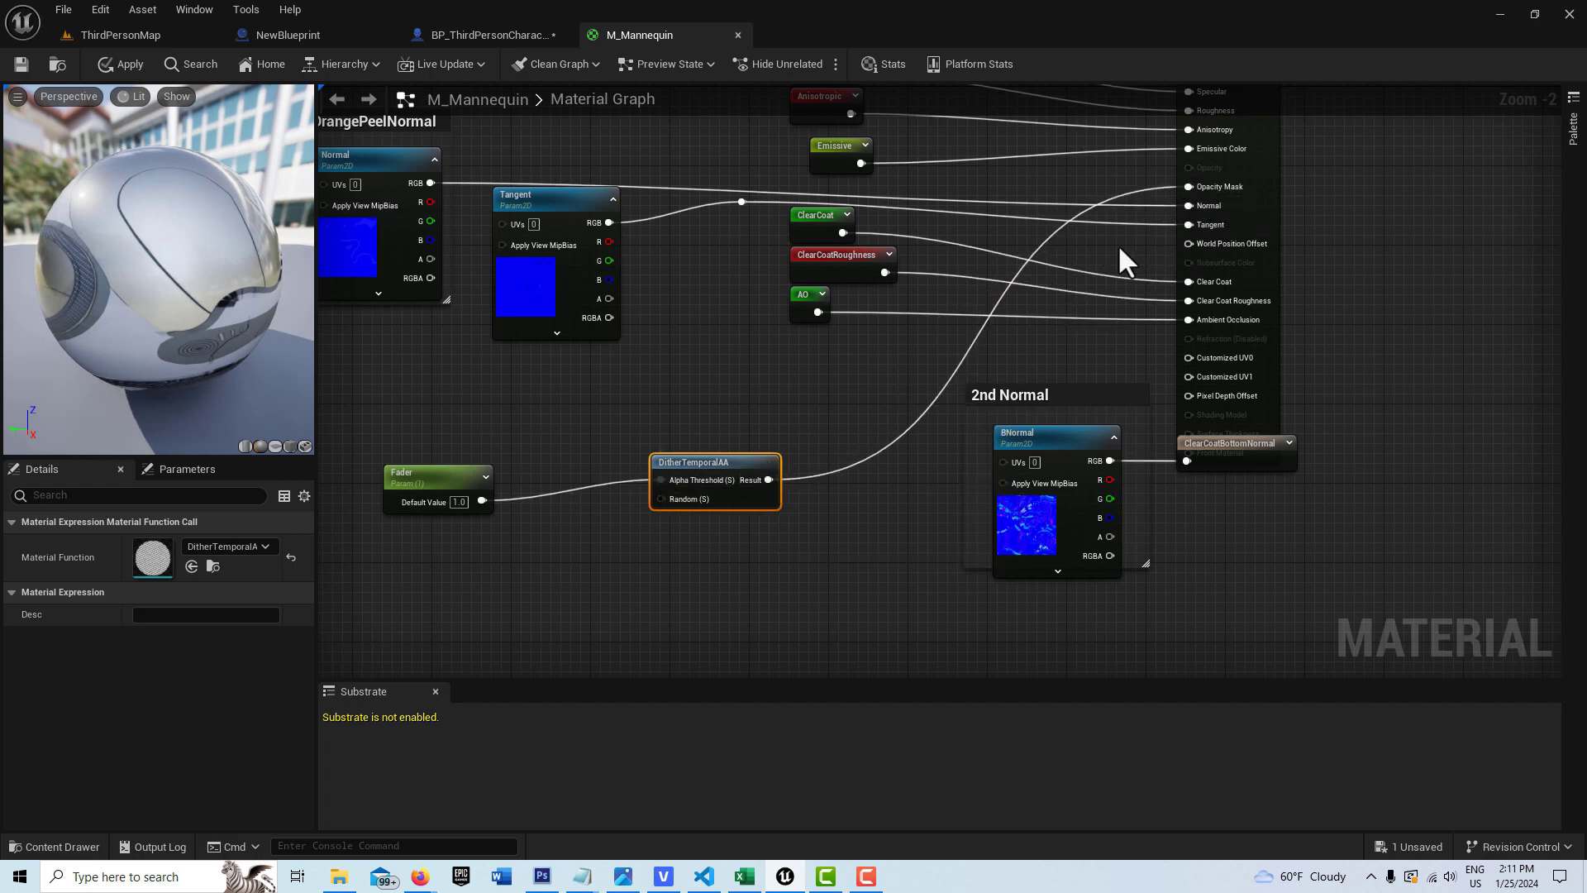
click(116, 65)
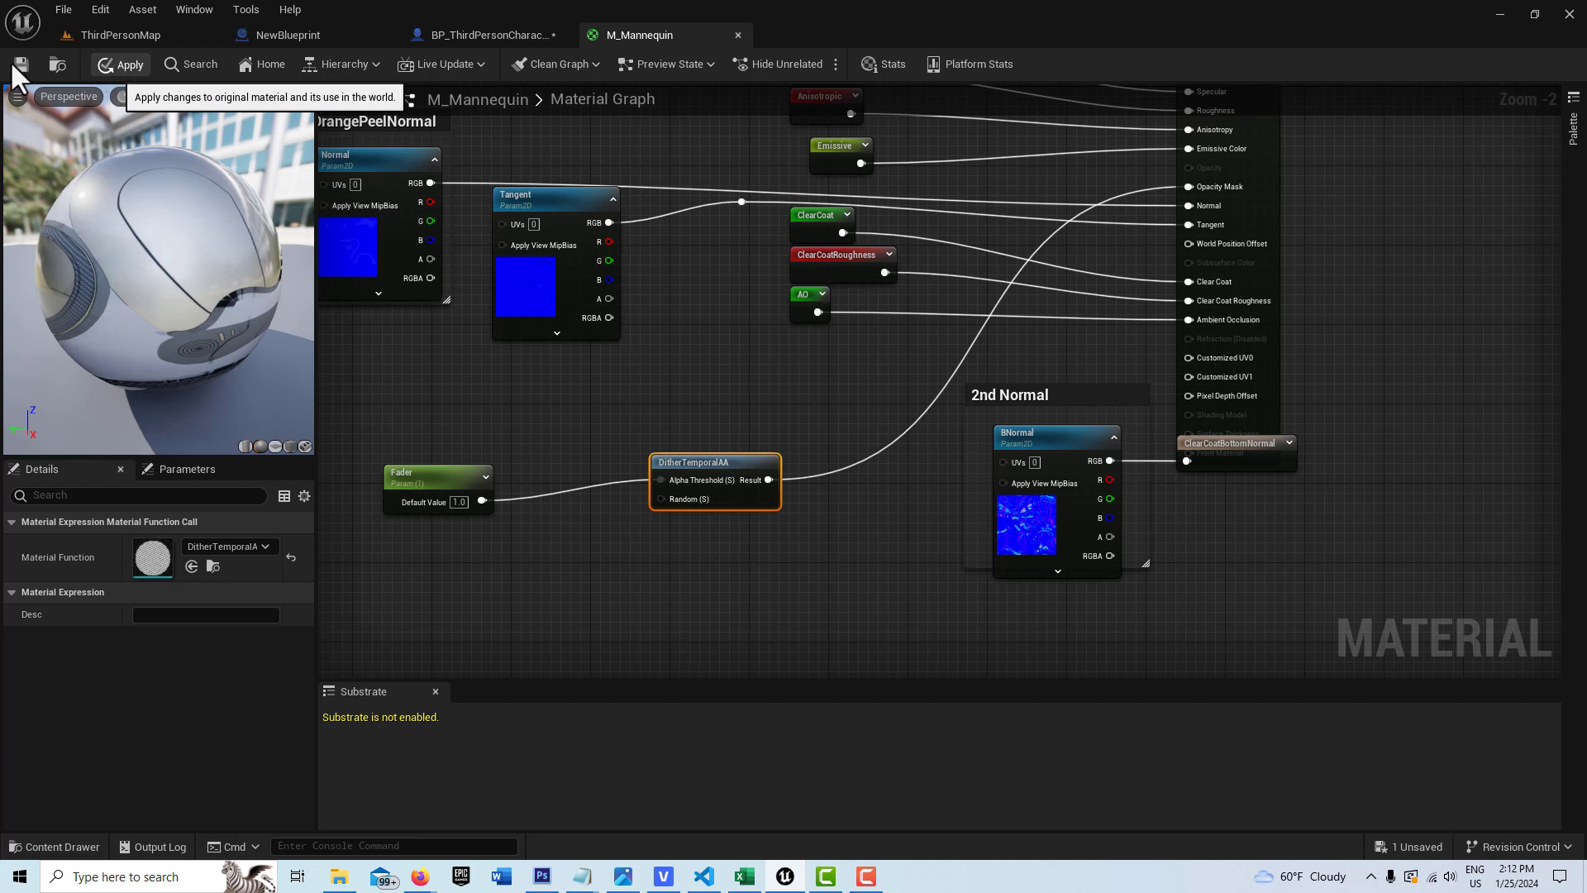
click(20, 64)
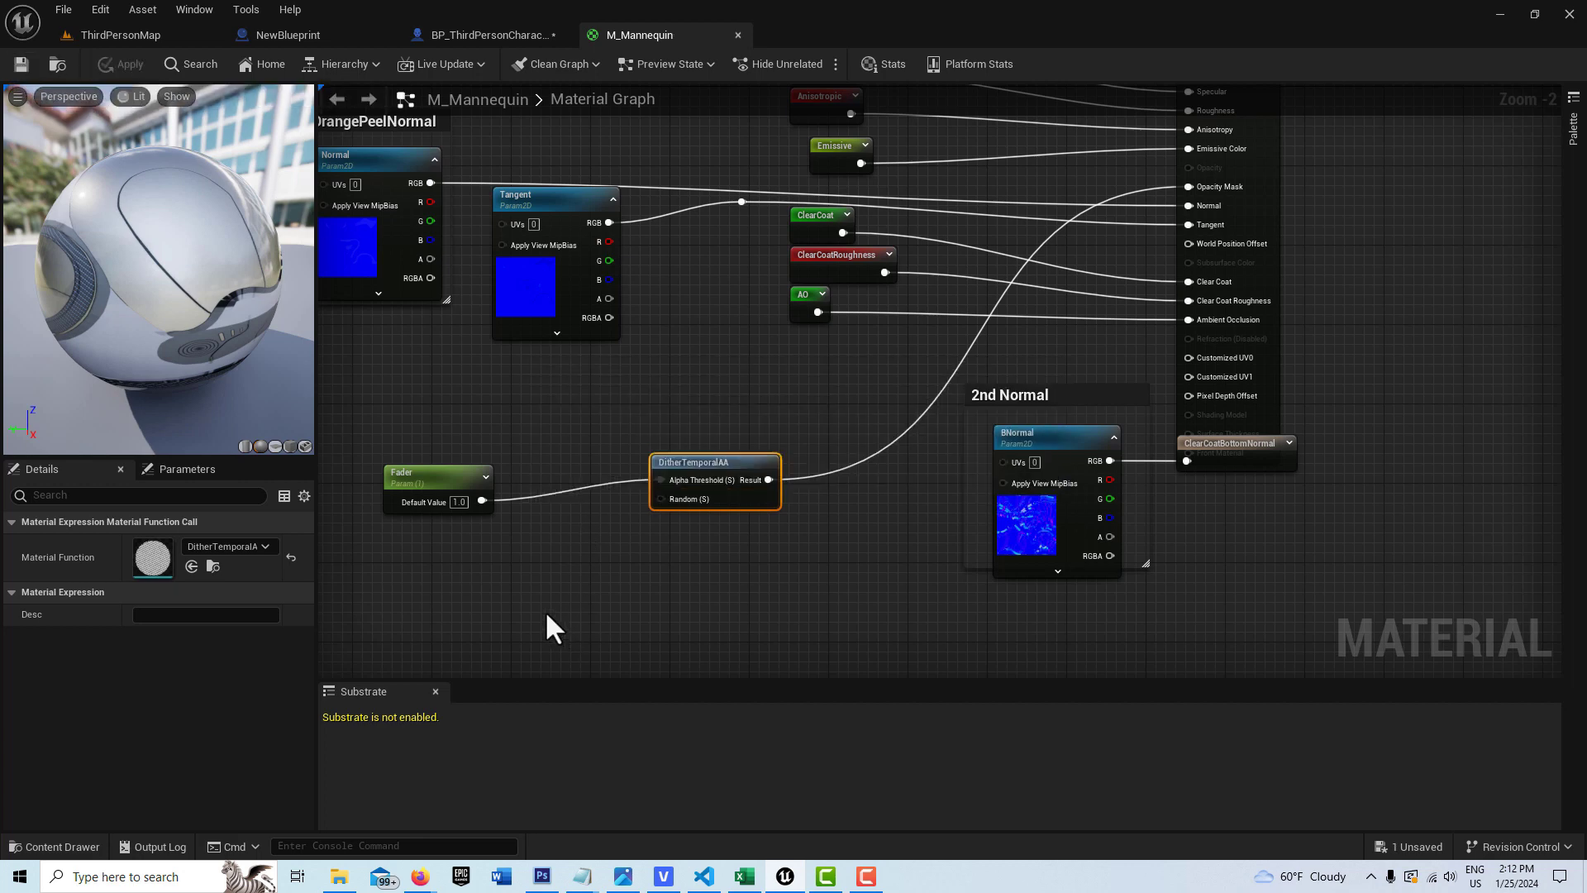
Add a Flip Flop node driven by the CustomEvent in BP_ThirdPersonCharacter's Event Graph.
click(493, 32)
right_drag(745, 514, 567, 507)
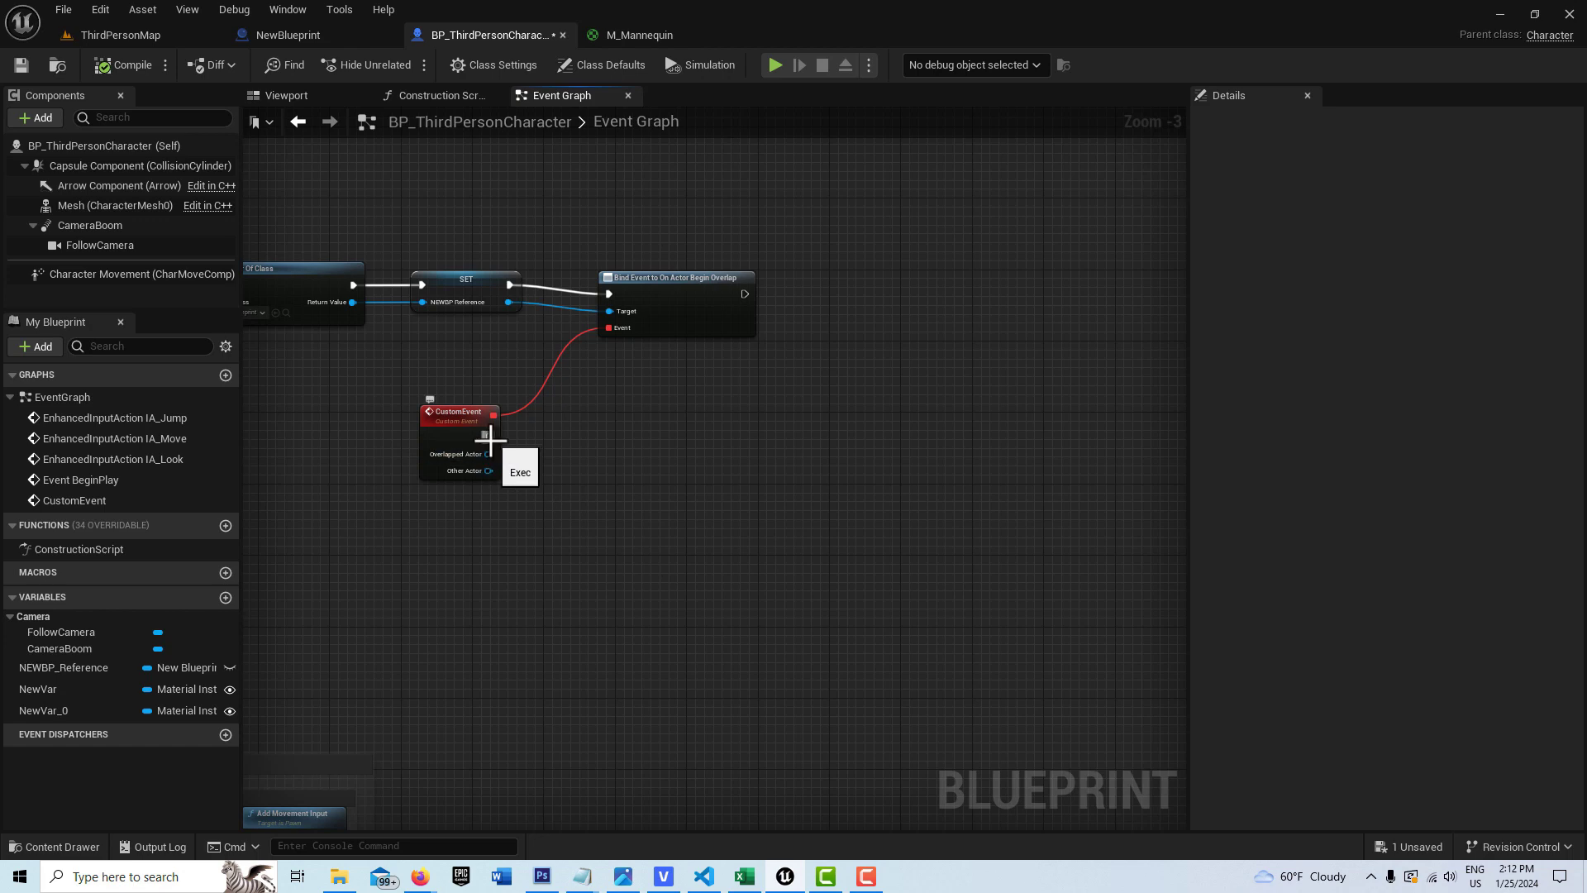
right_click(576, 443)
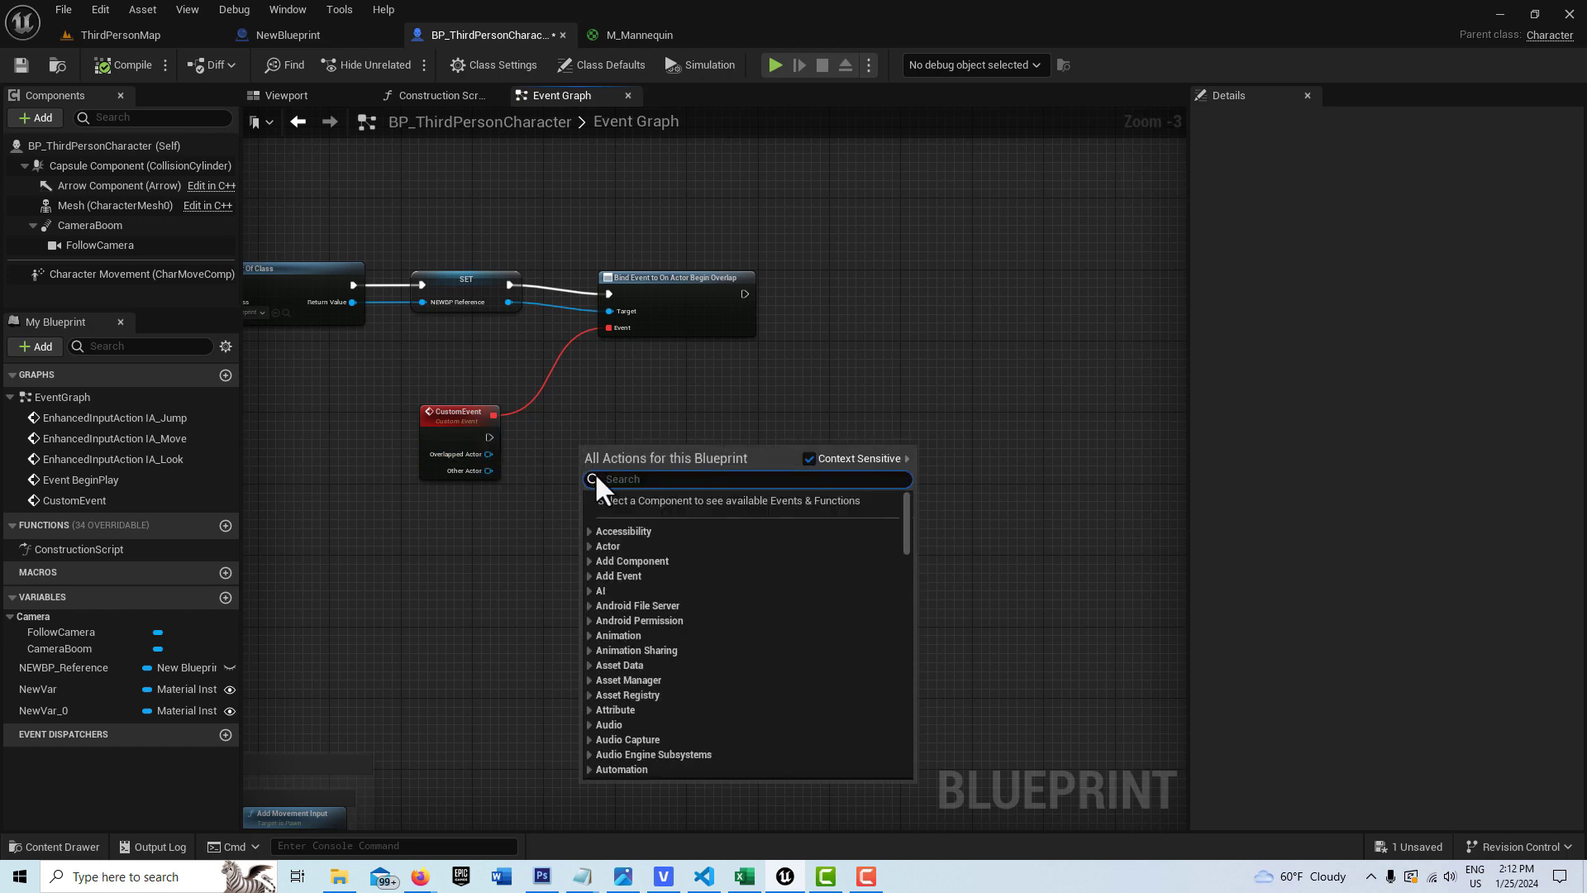
click(658, 688)
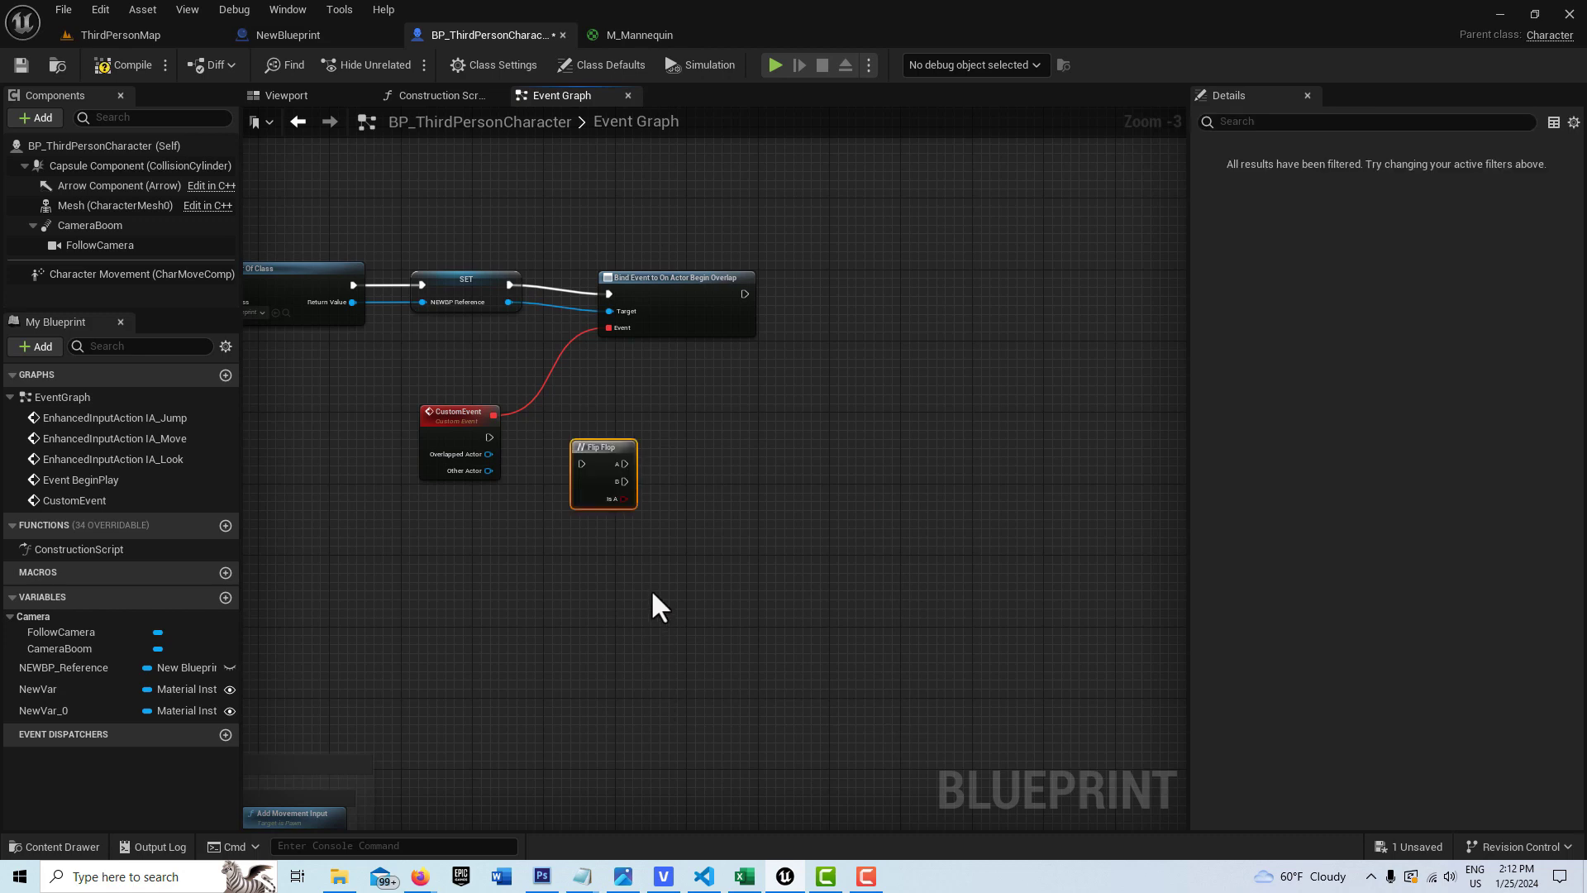
drag(489, 437, 579, 465)
Add a Timeline node to the event graph via the 'timeline' search.
right_click(797, 455)
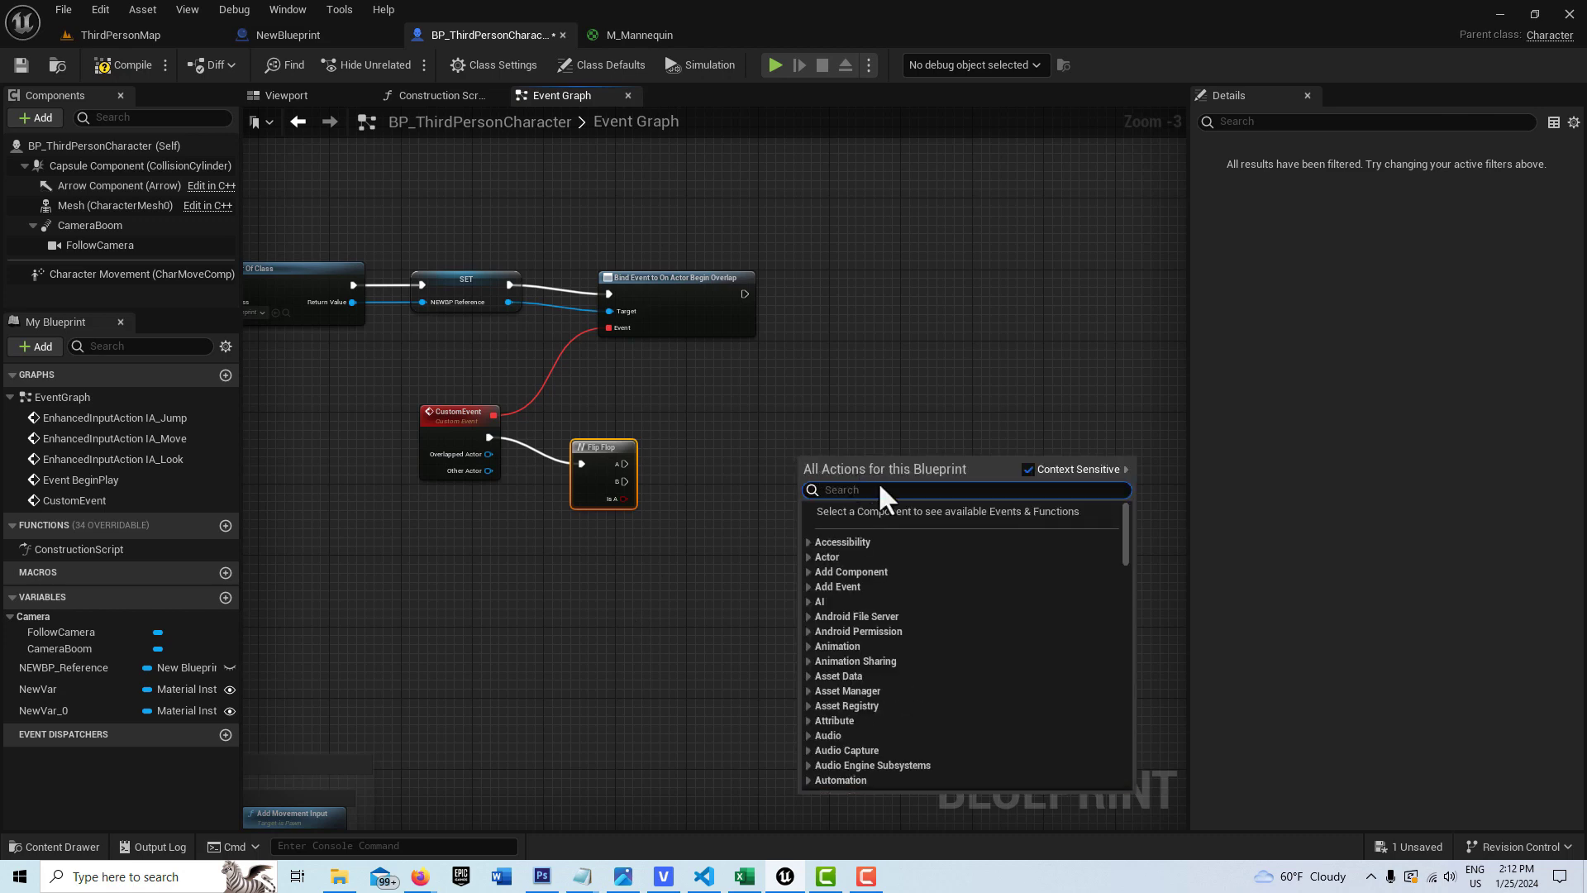
text(tim)
key(BackSpace)
key(BackSpace)
key(BackSpace)
text(timeline)
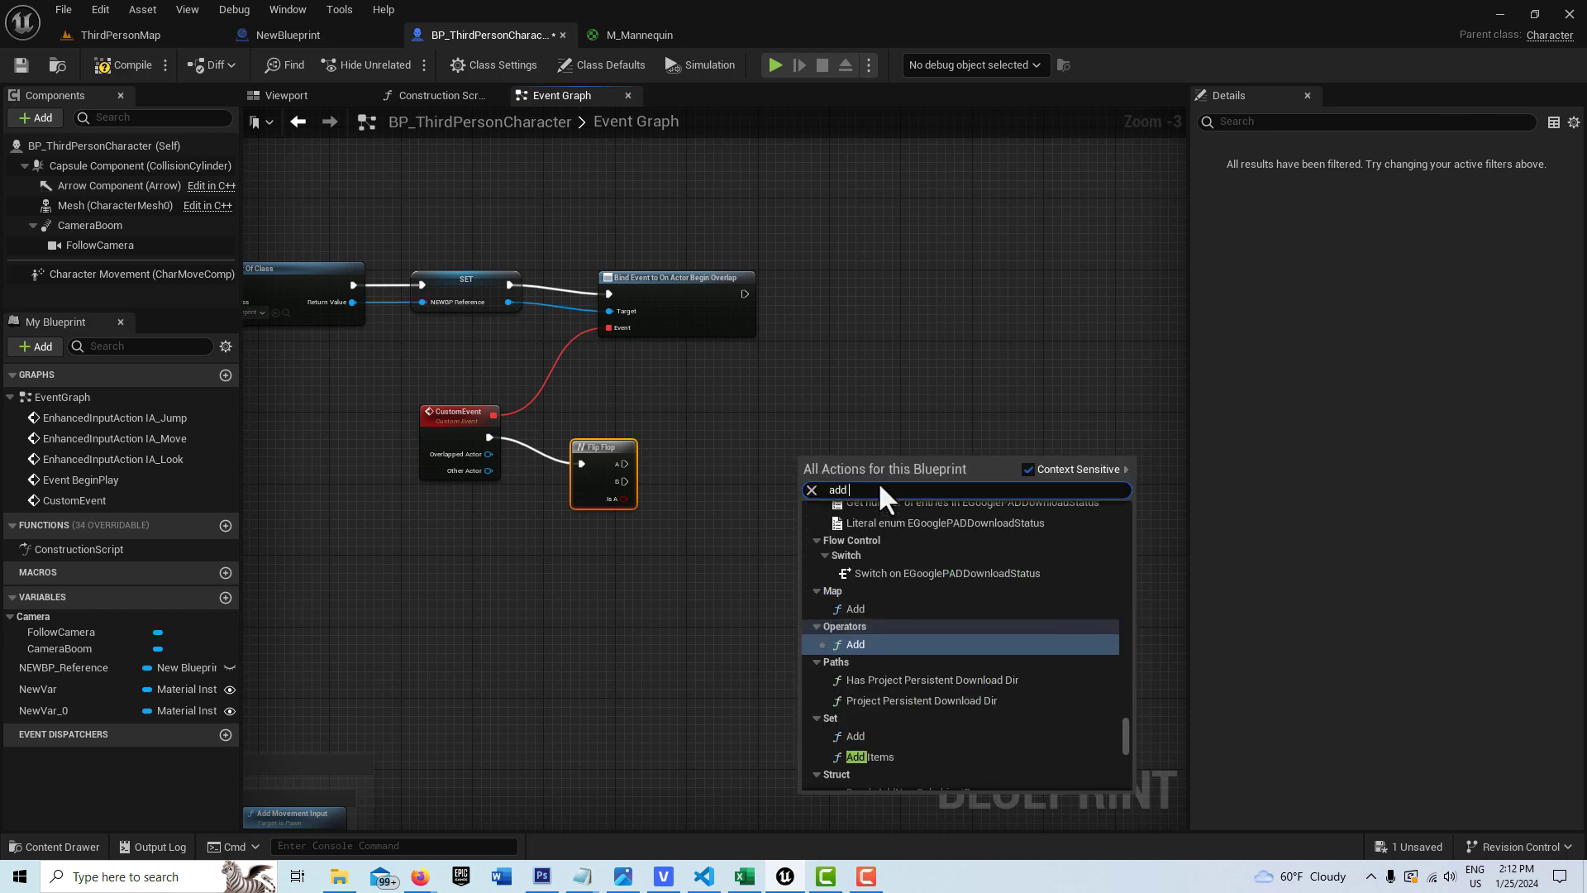
click(907, 594)
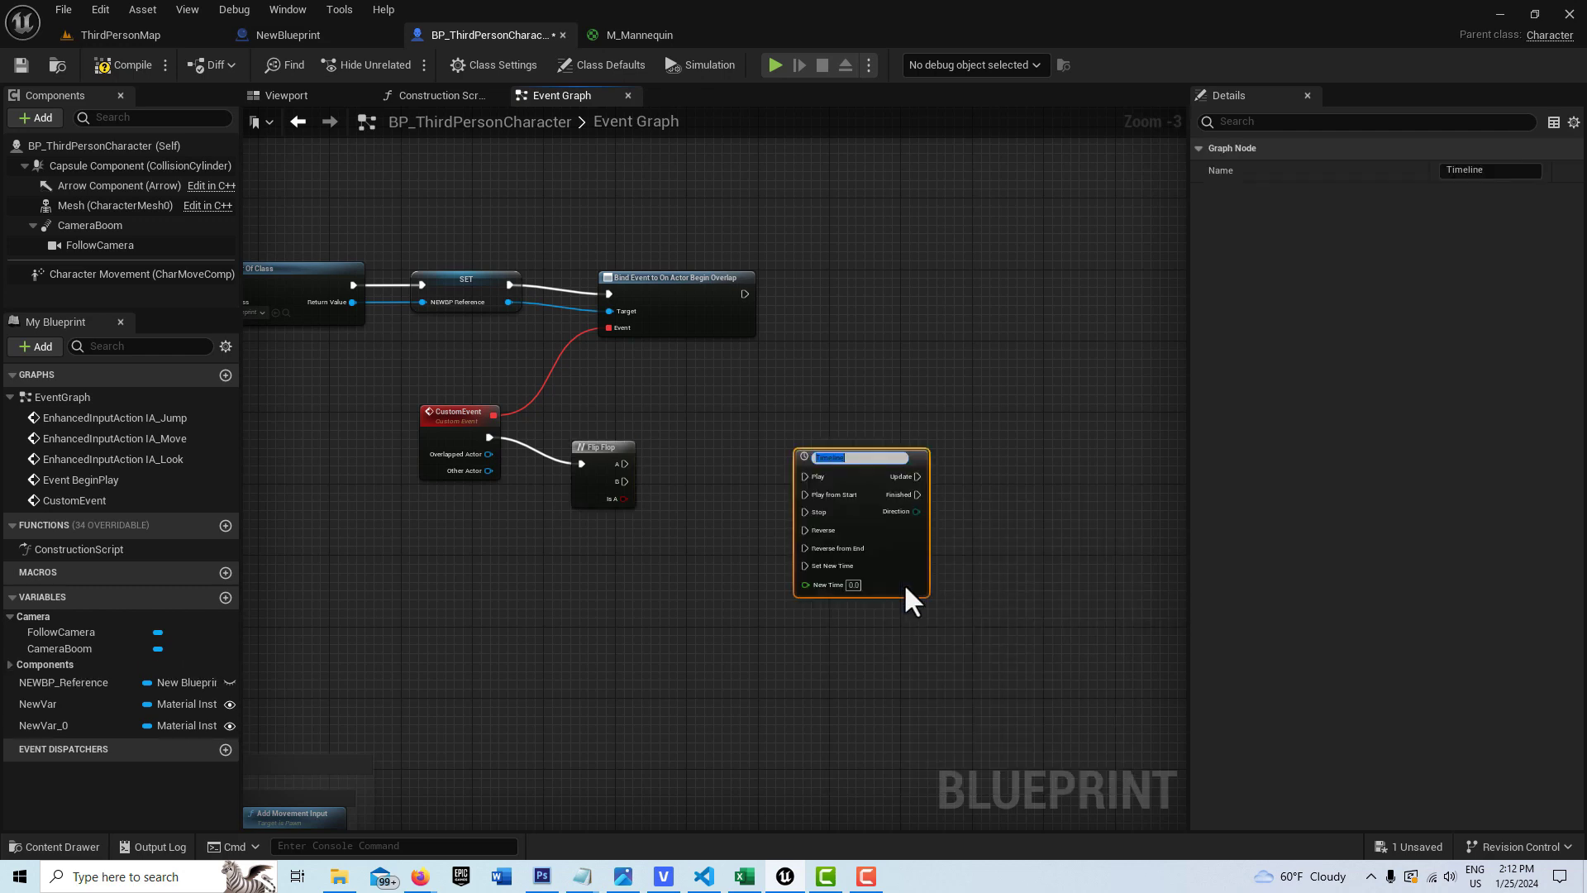
Give the Timeline a float track named NewTrack_0.
double_click(868, 513)
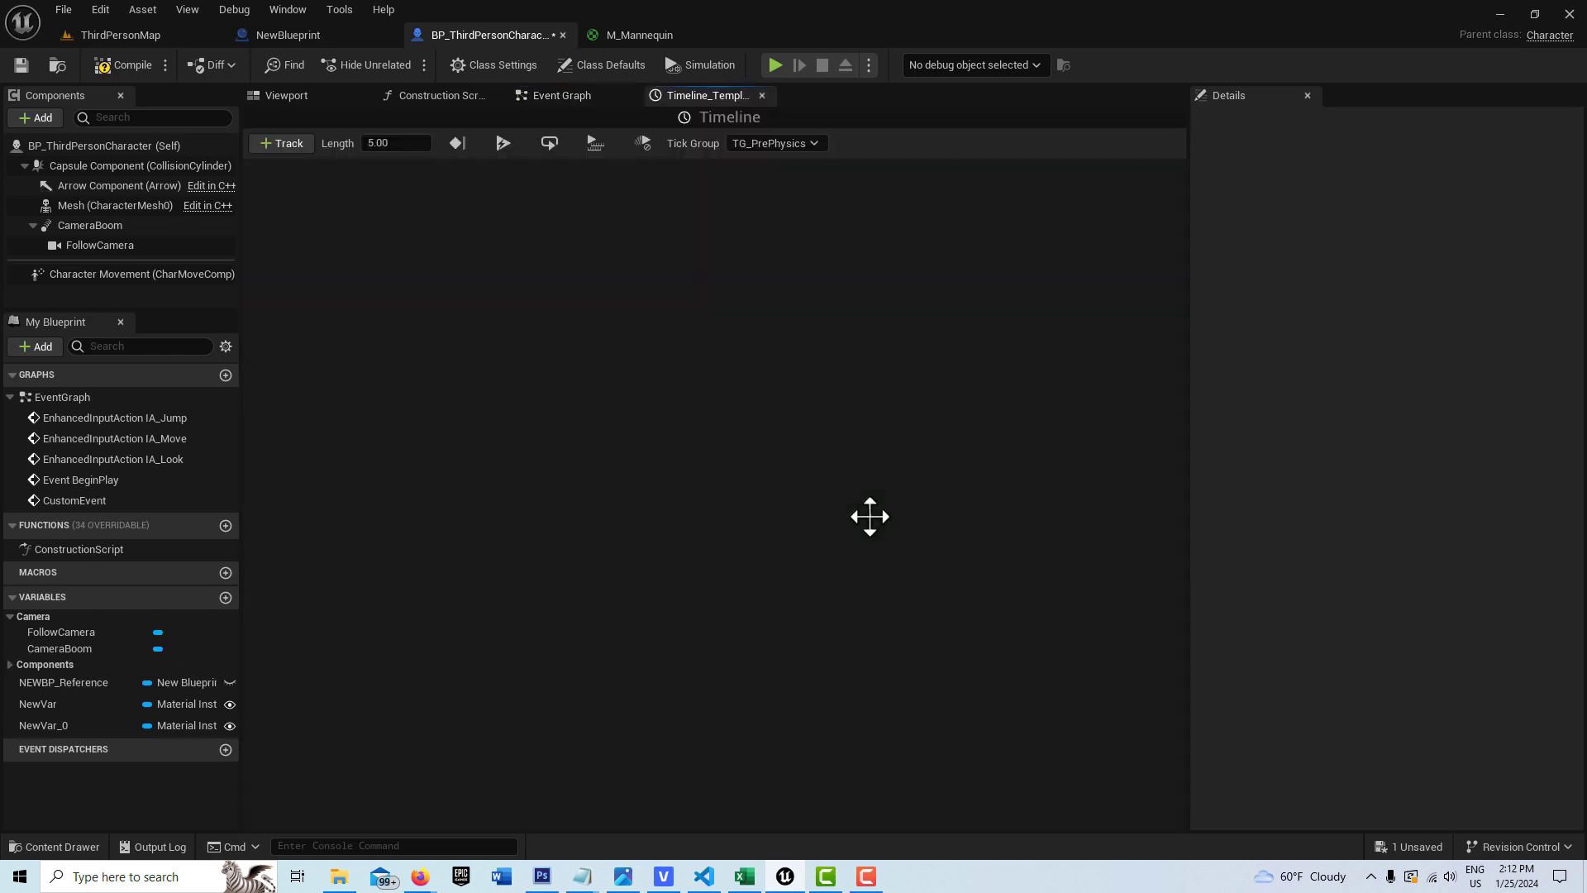
click(294, 143)
click(301, 167)
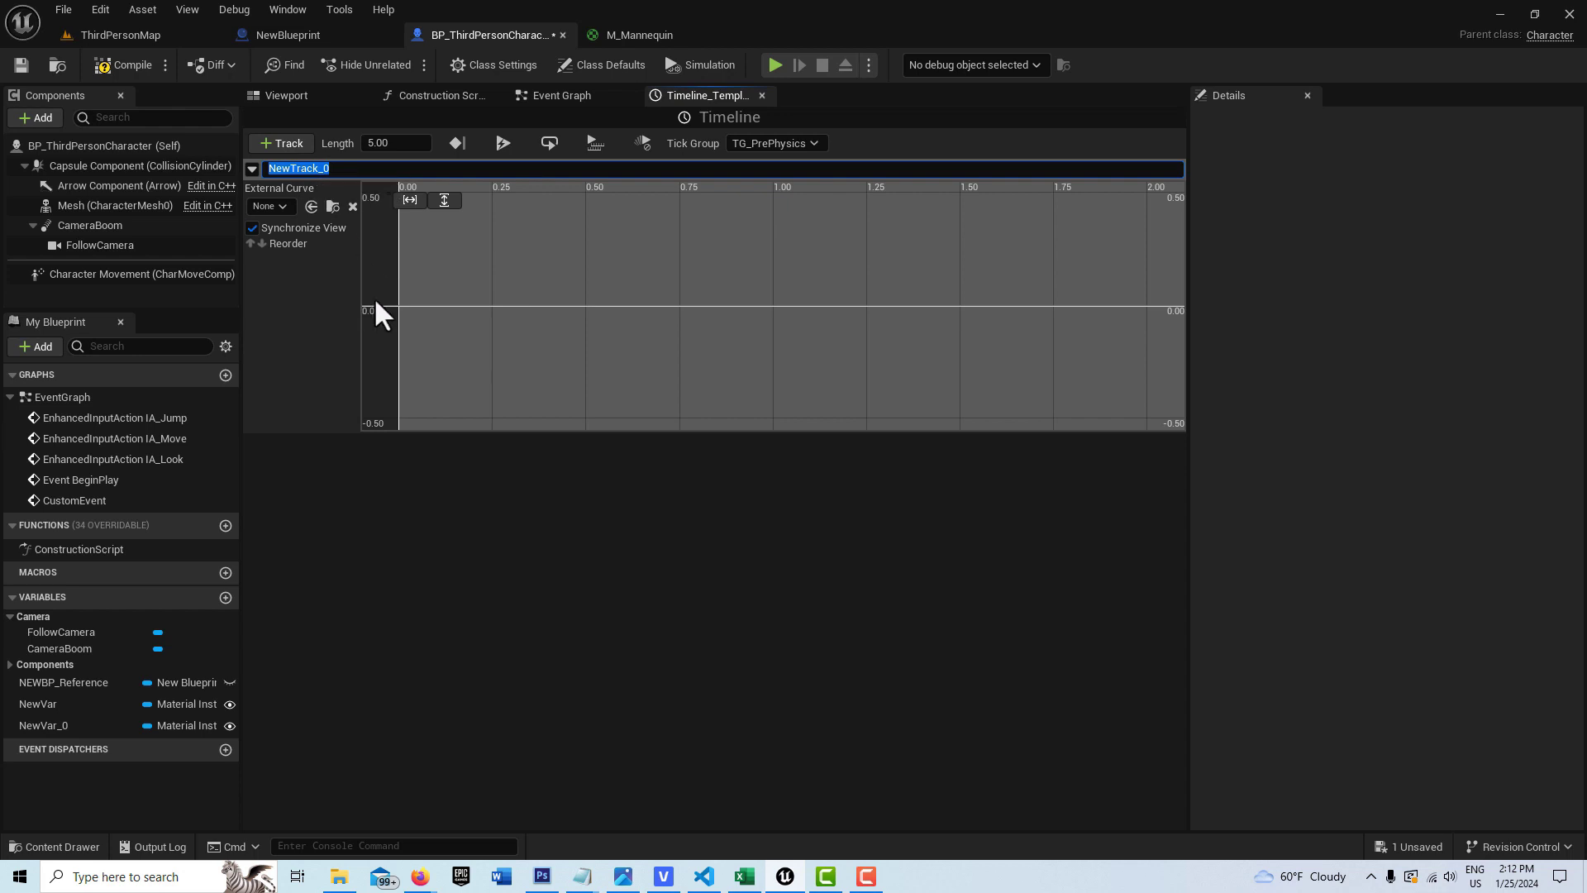
key(Return)
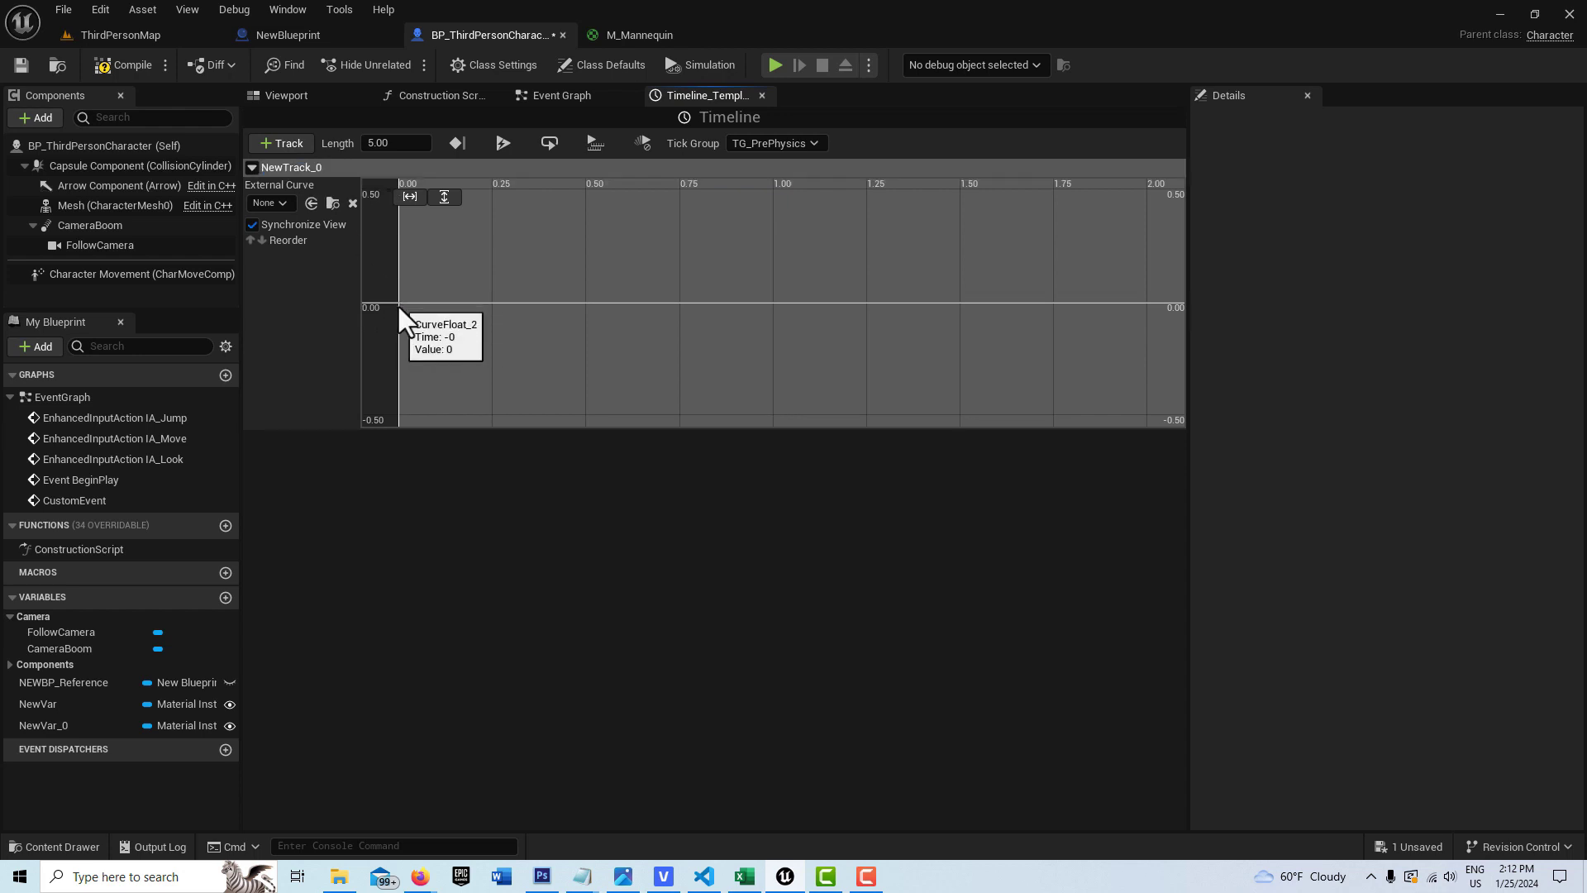
Add the first curve key at time 0 with value 1.0.
right_click(398, 306)
click(415, 335)
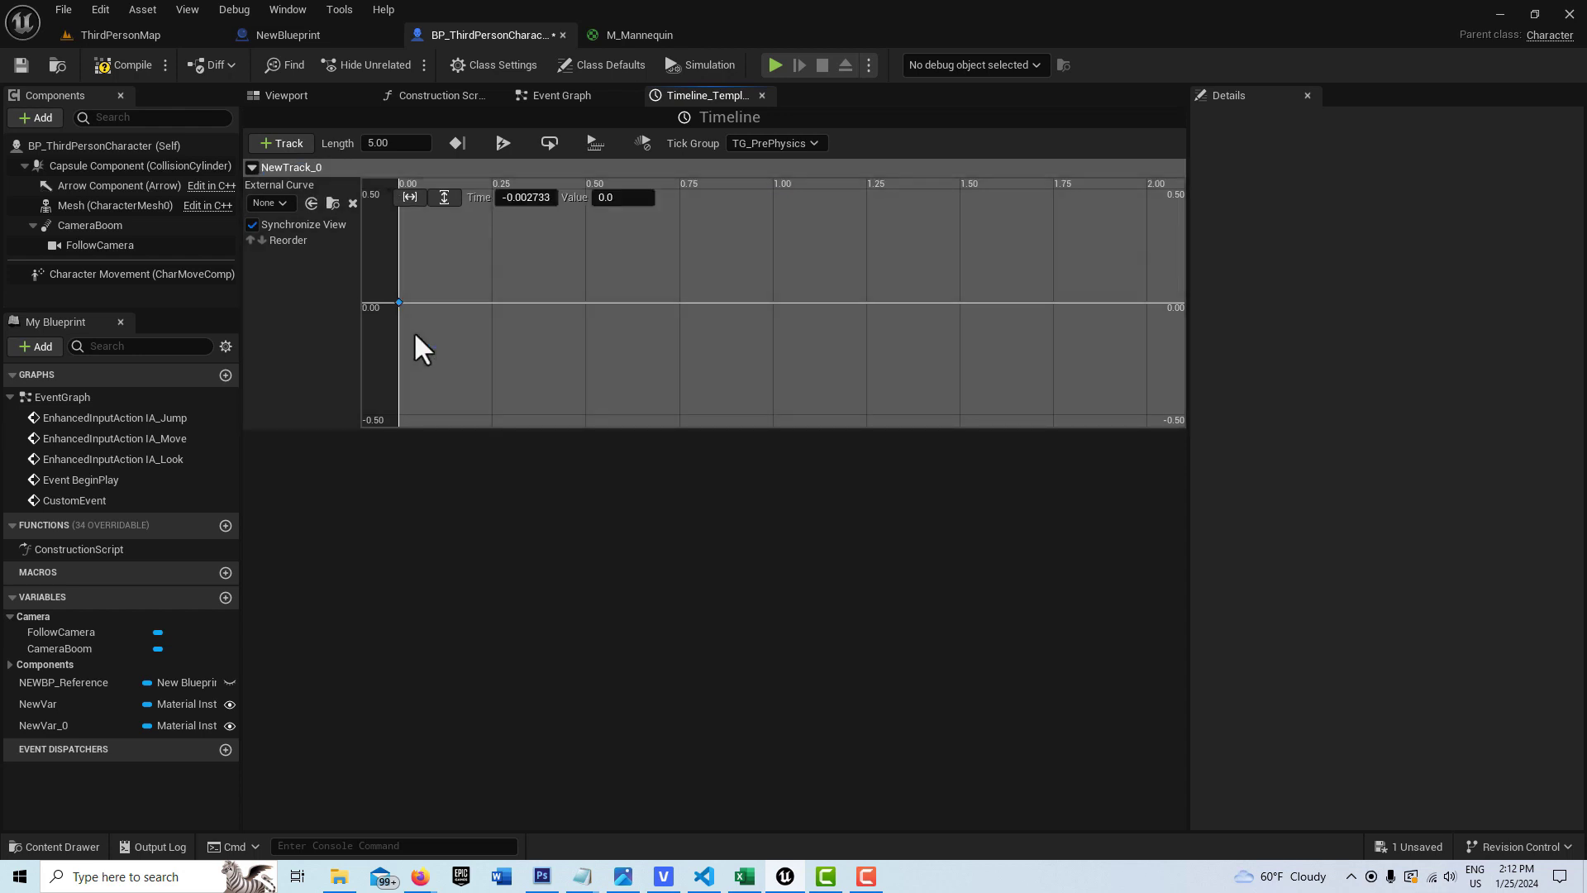
click(525, 197)
text(0)
key(Return)
click(624, 196)
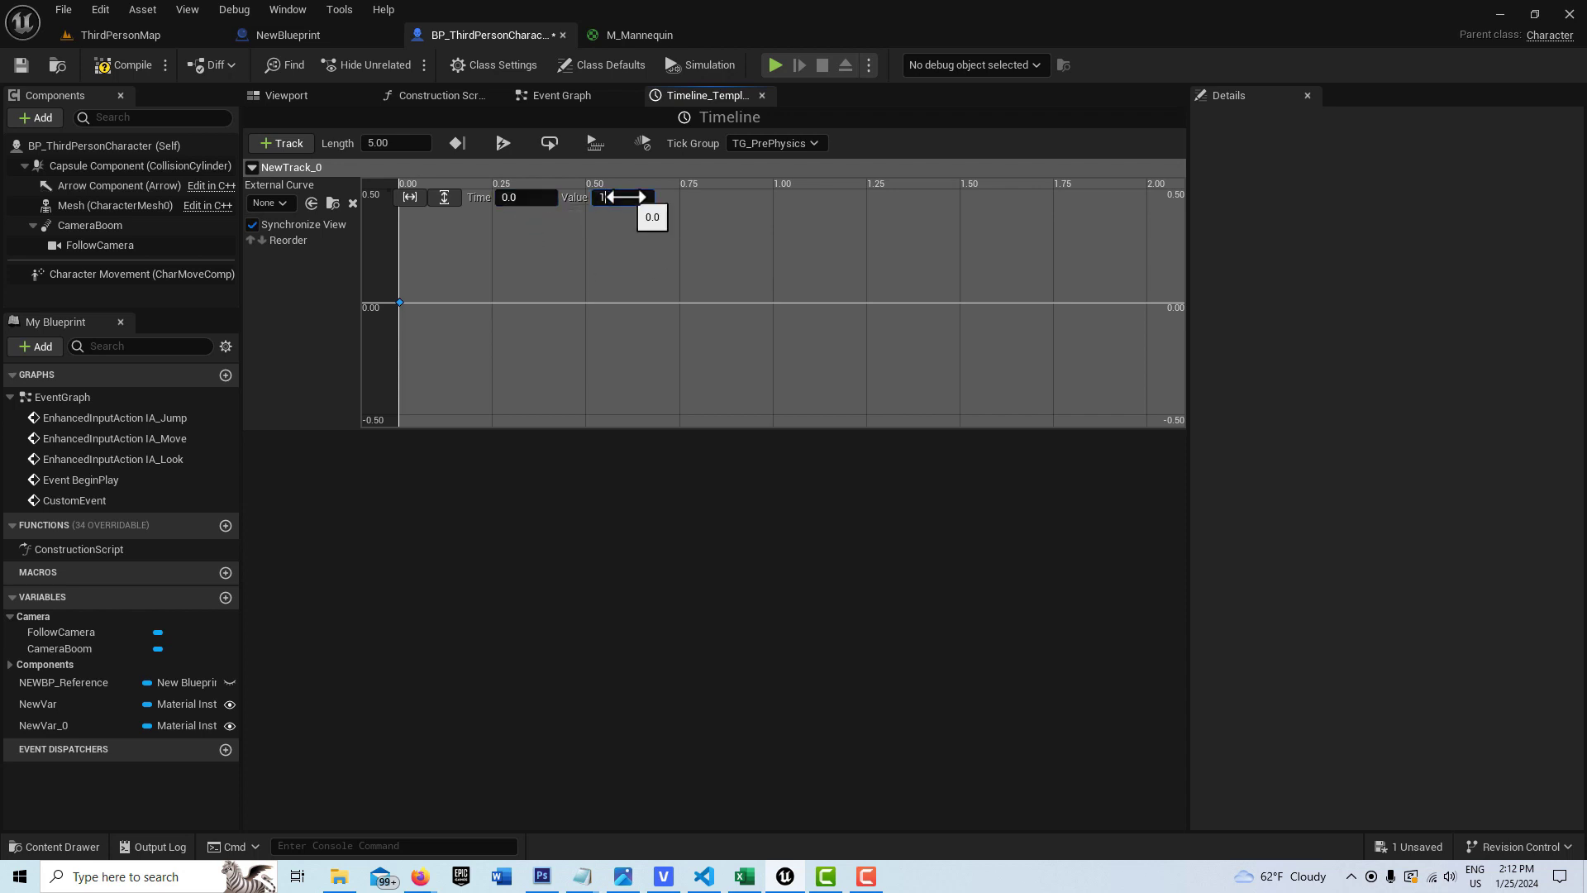
key(Return)
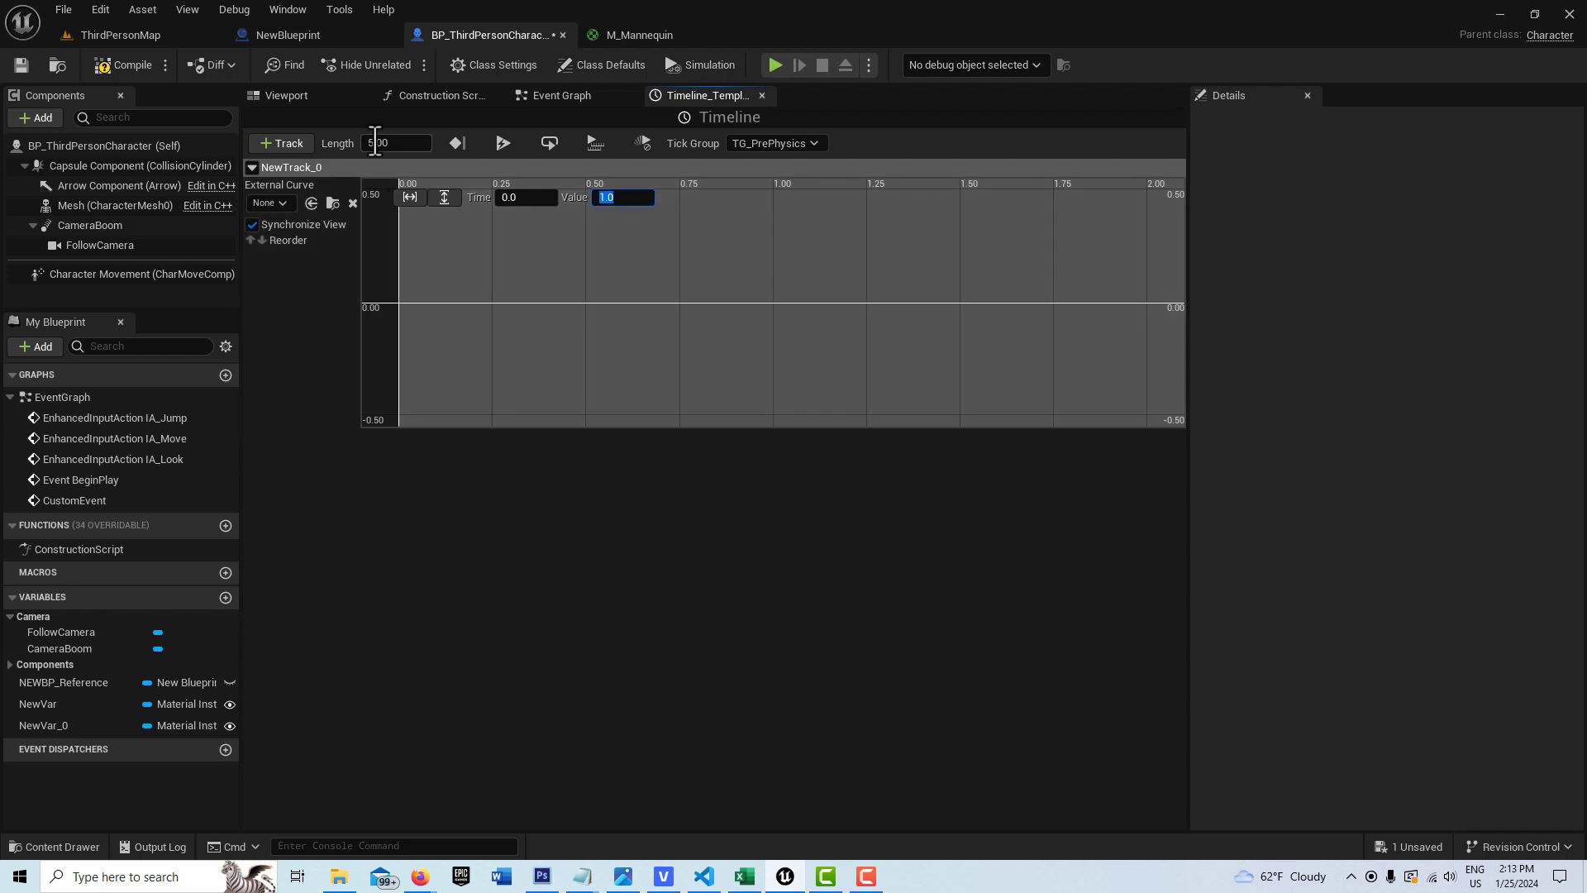
Add a second key at 5 s with value 0, fit the curve in view, and compile.
right_click(851, 302)
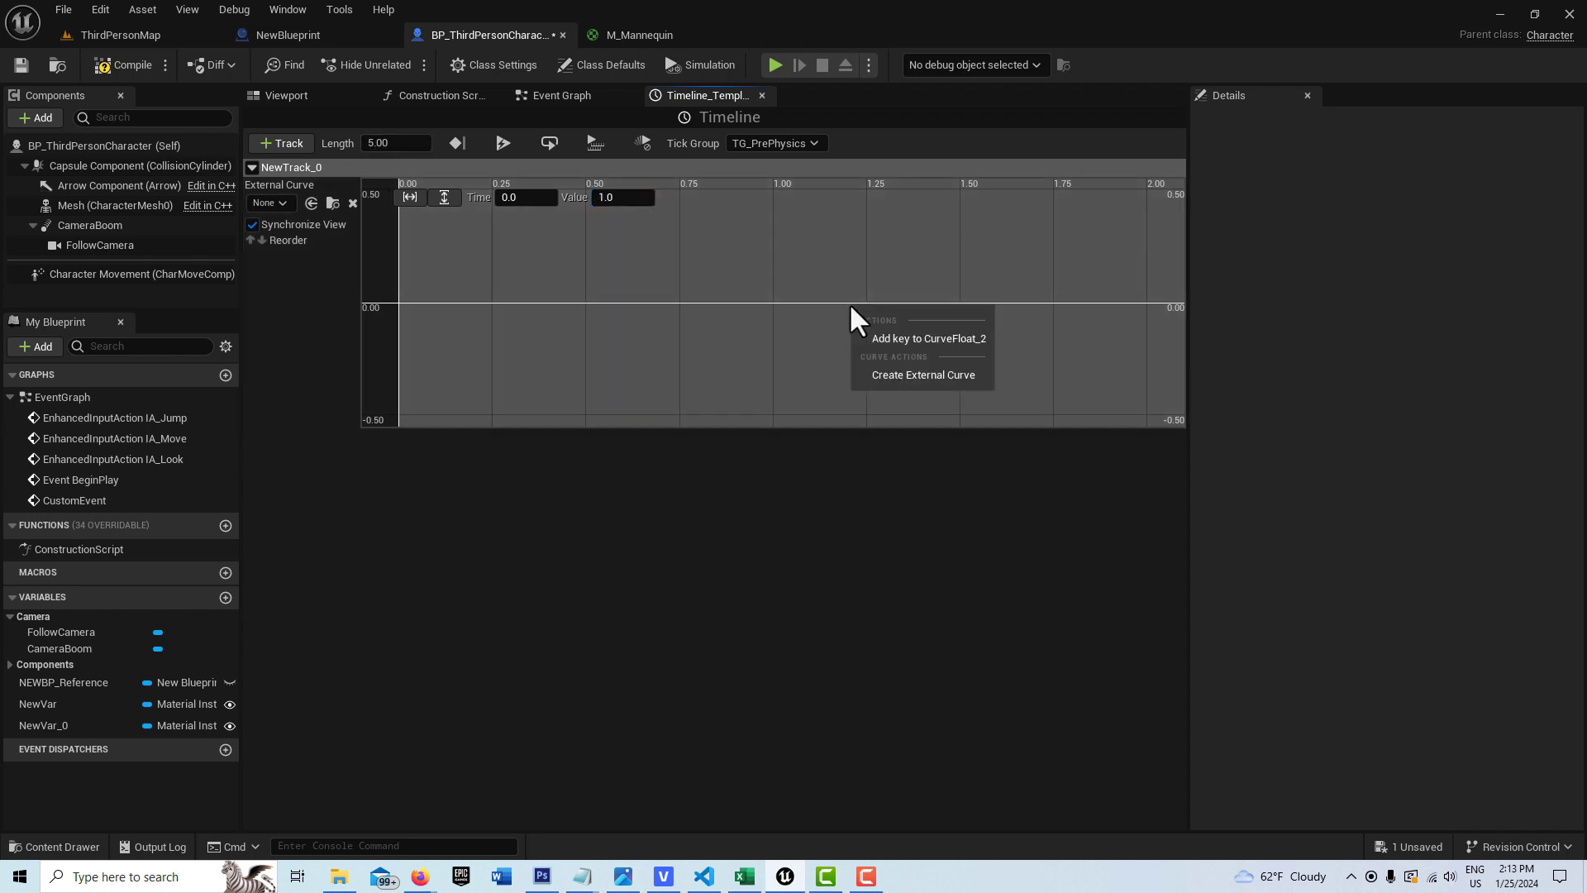
click(876, 339)
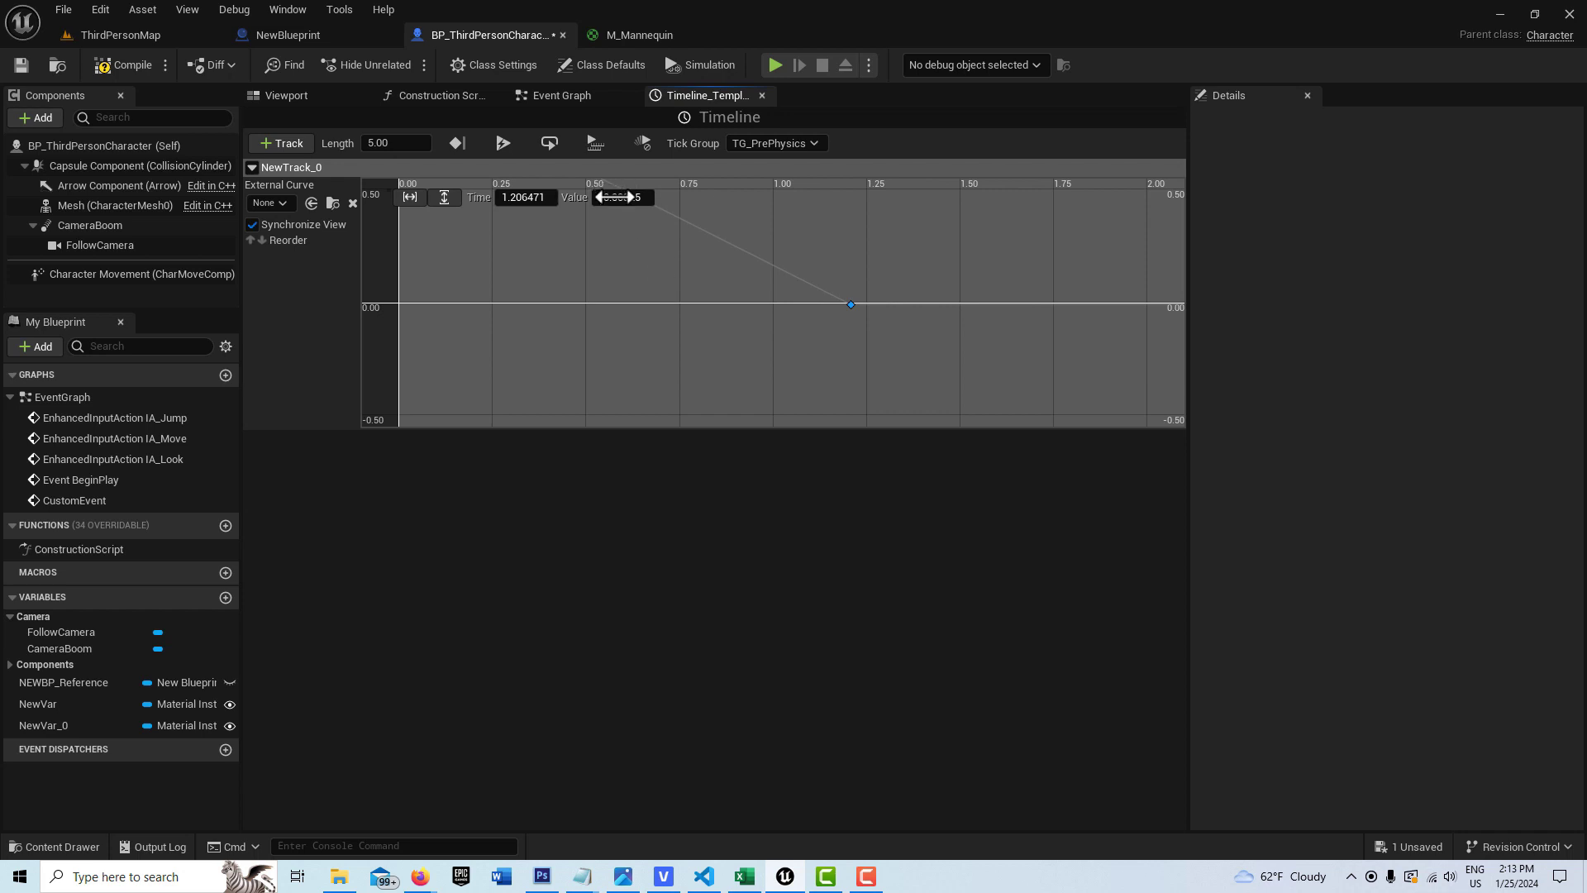
click(533, 197)
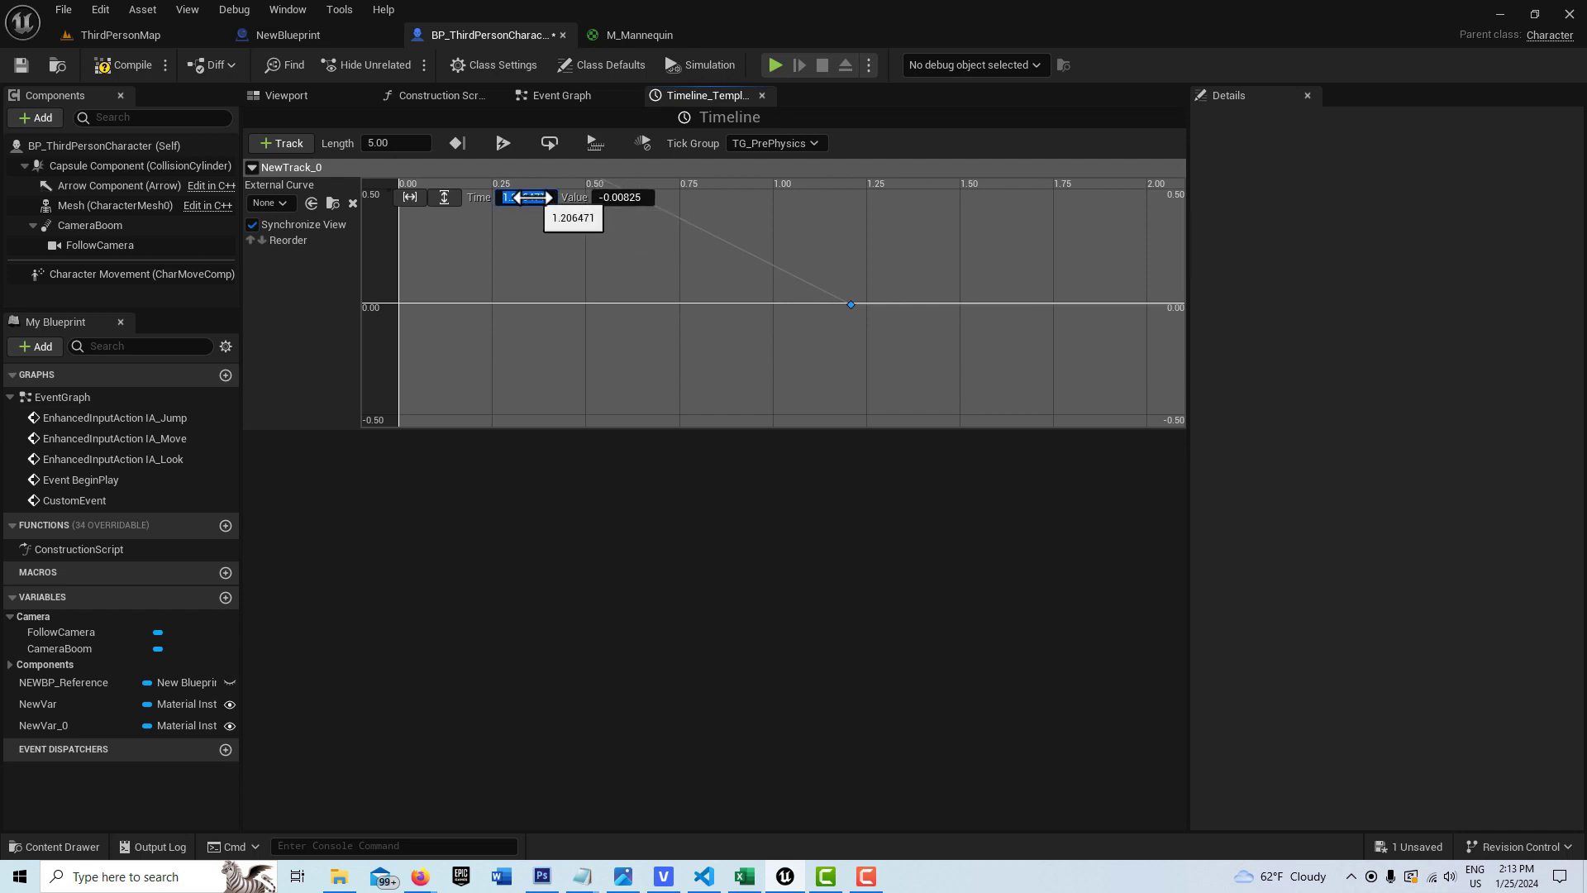
text(5.)
key(Return)
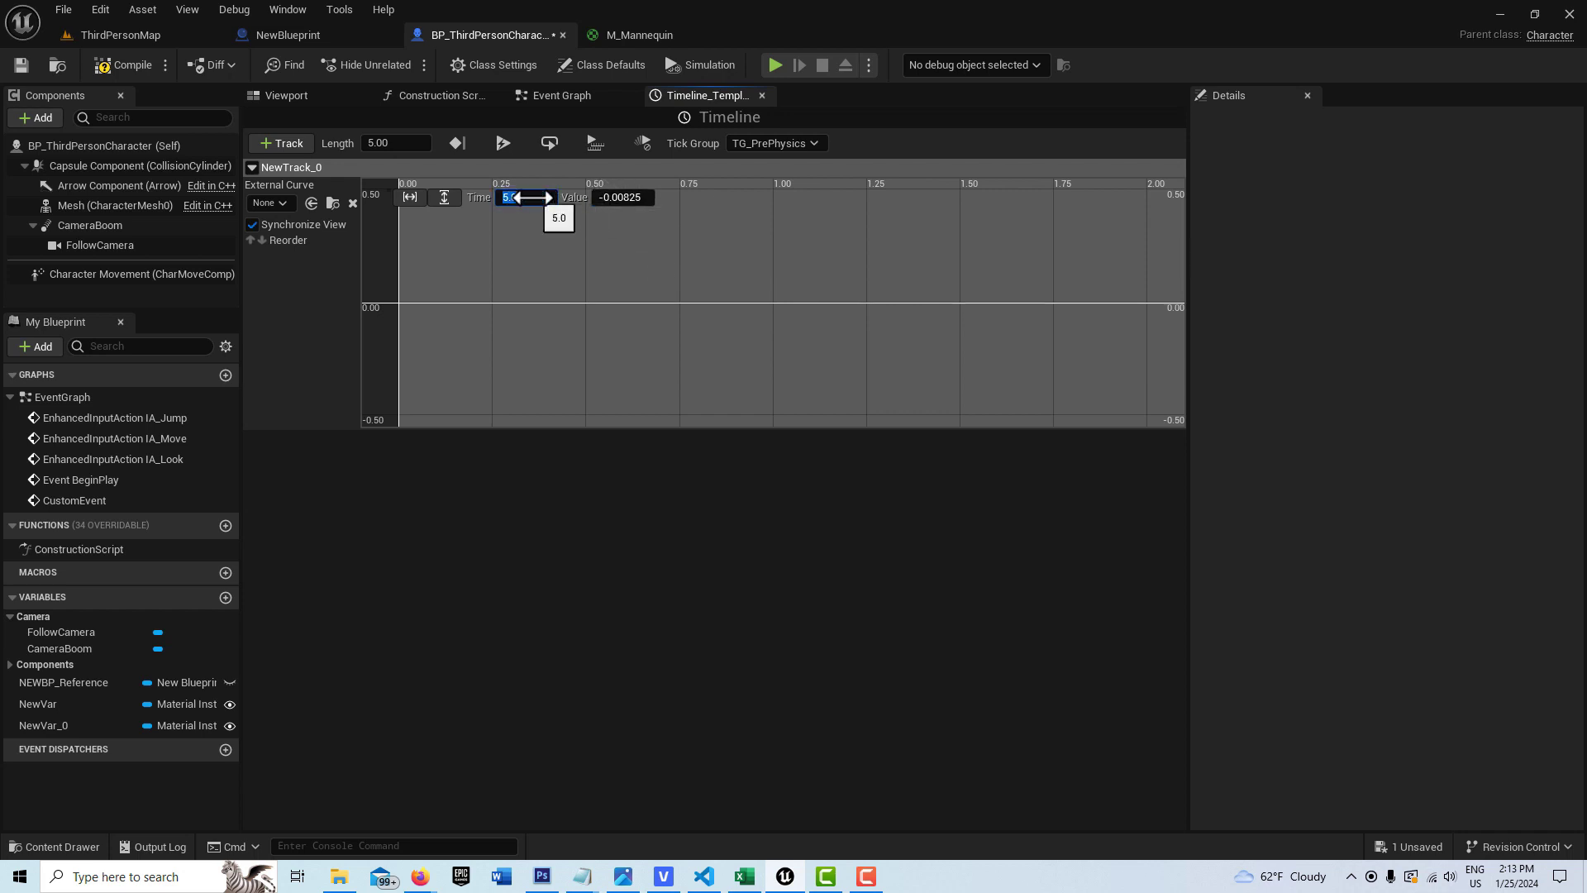
click(604, 197)
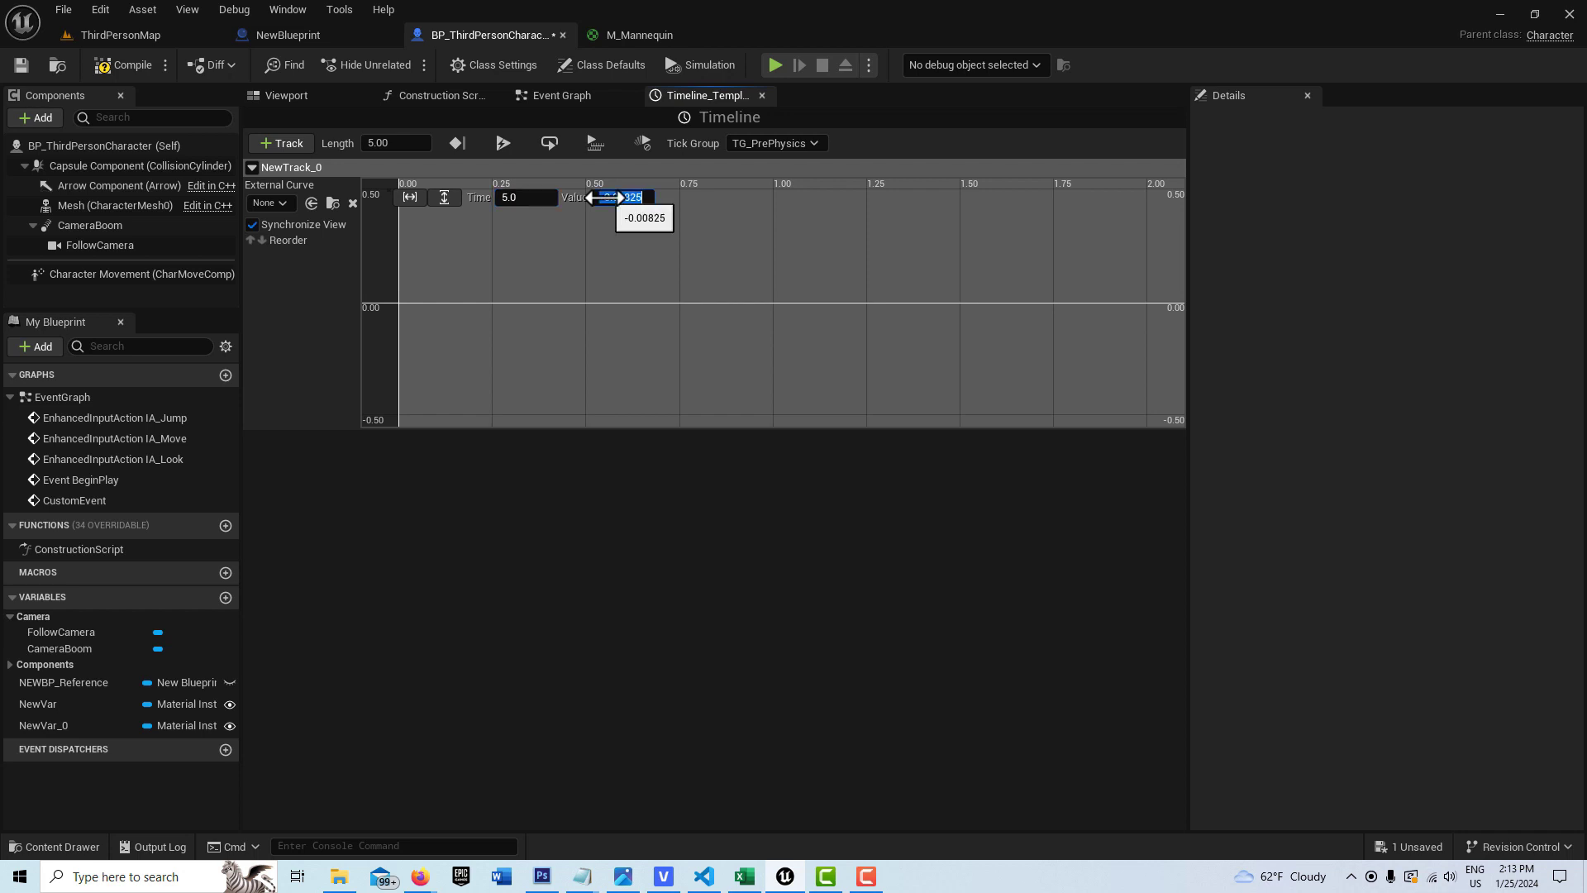
text(0)
key(Return)
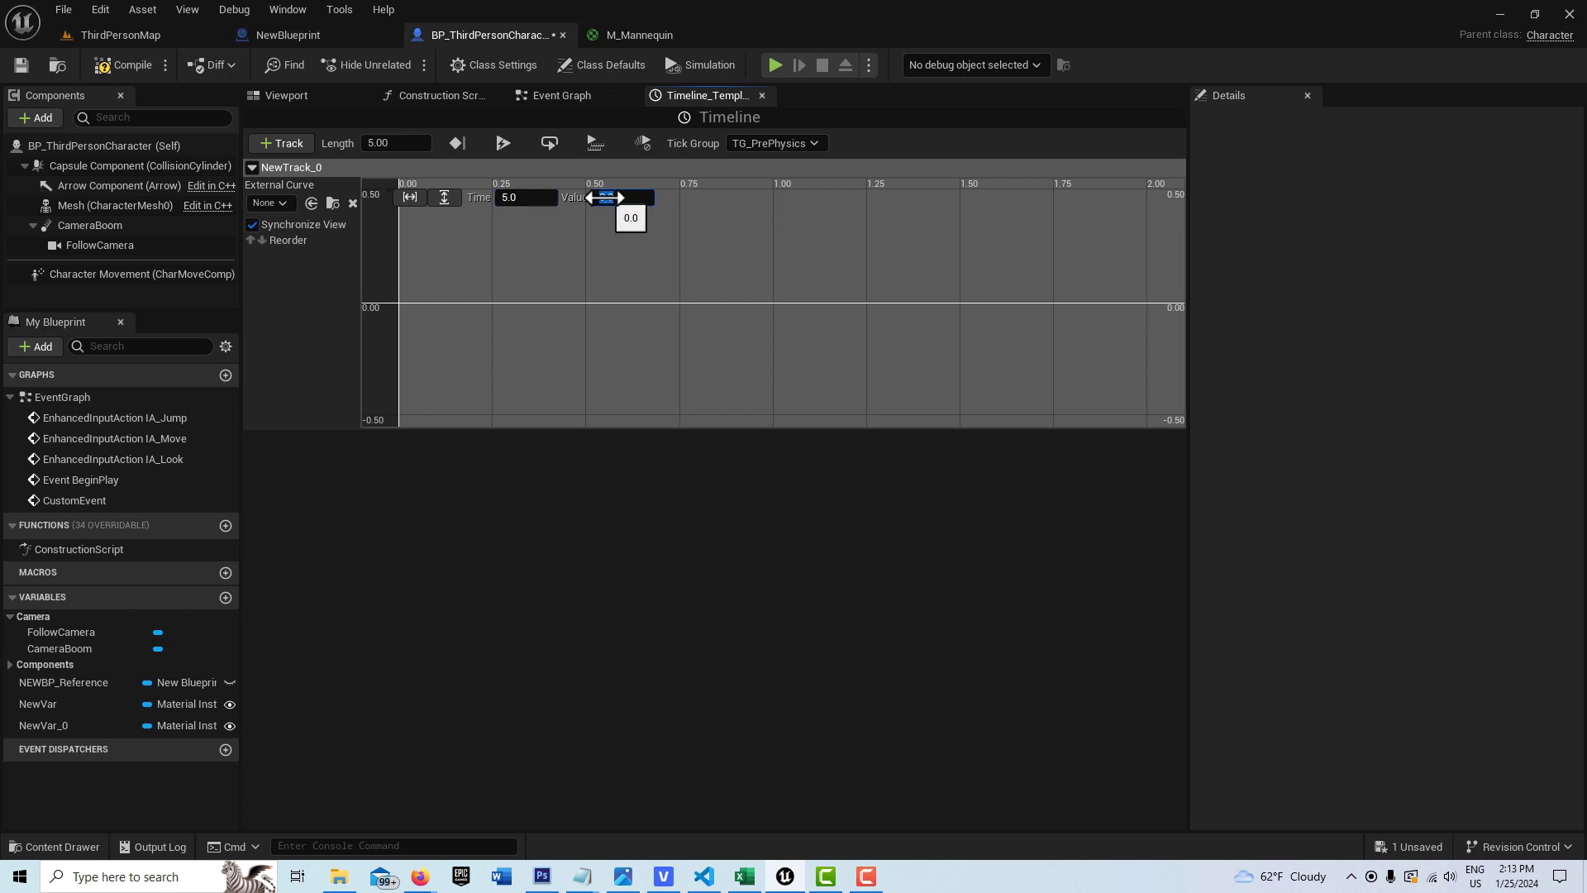
click(444, 197)
click(409, 197)
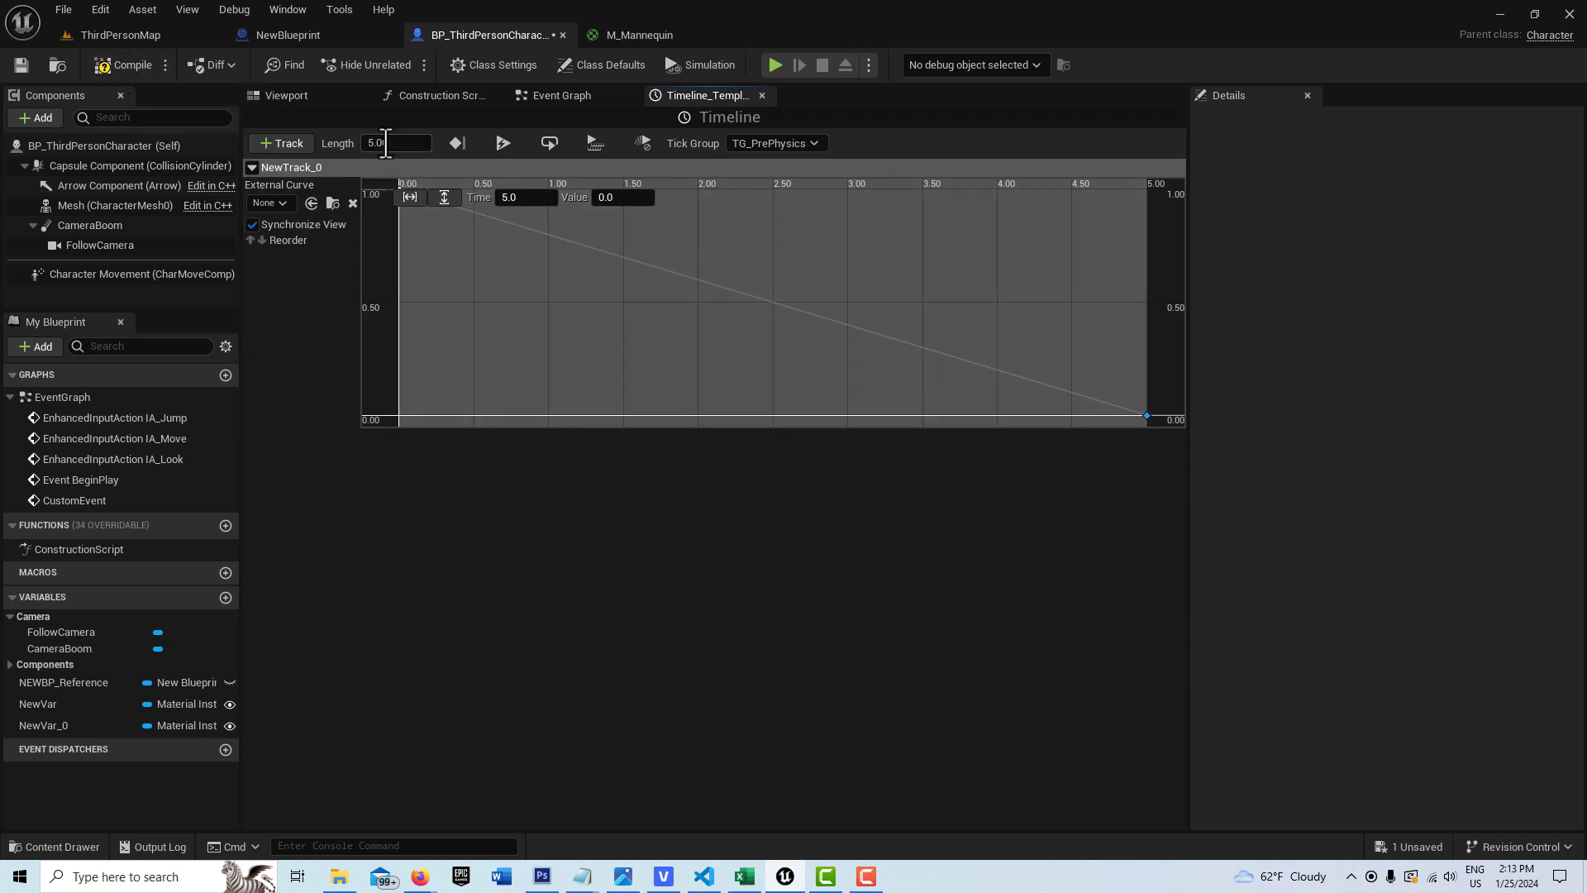
click(124, 64)
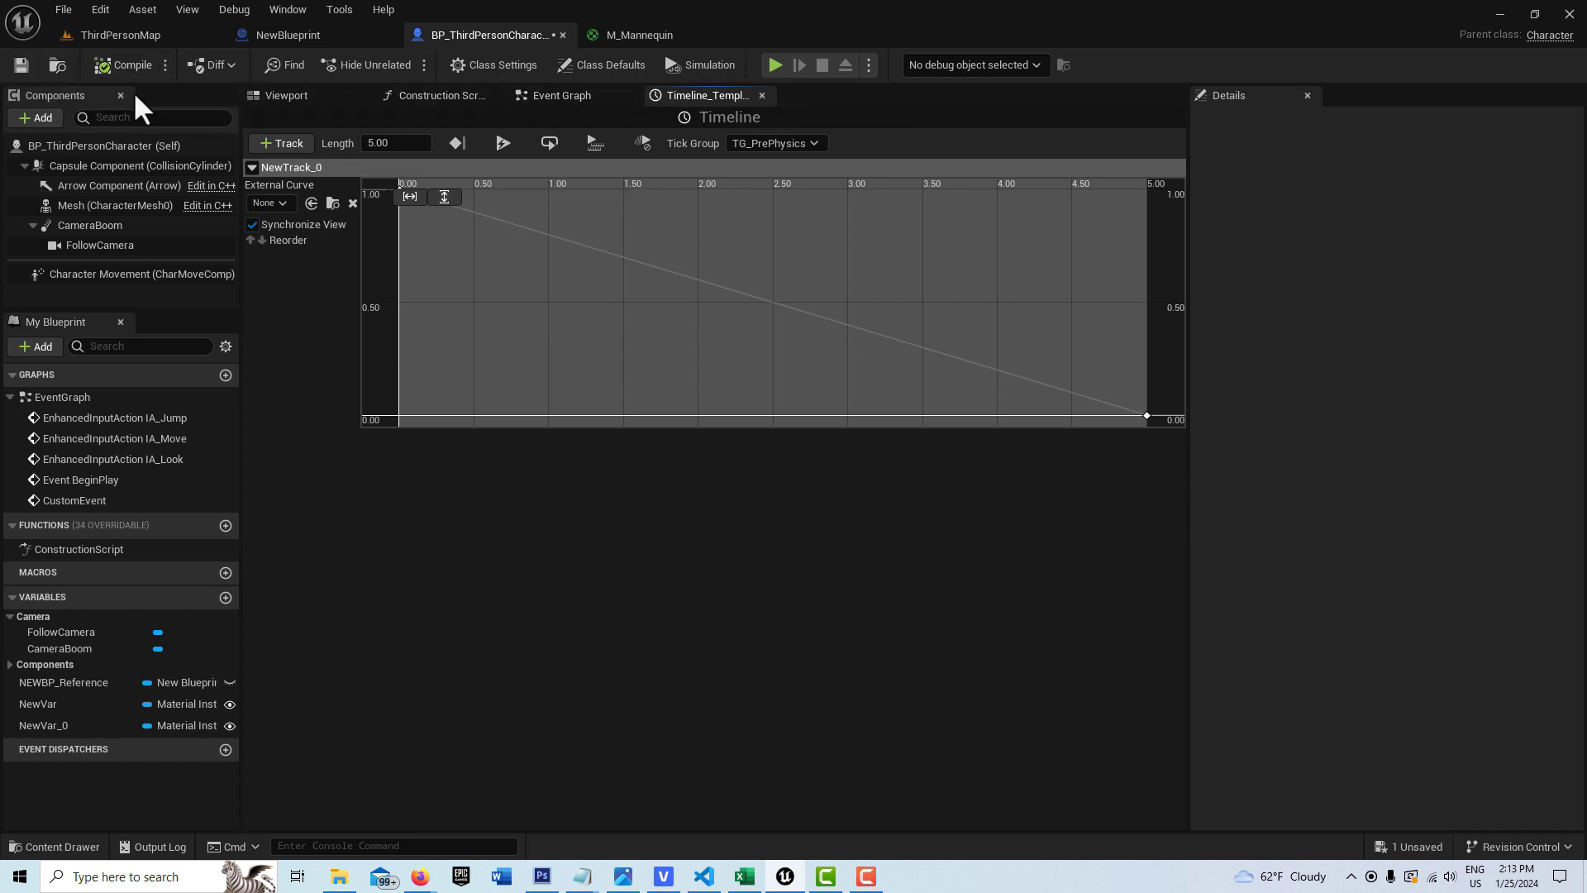
Wire Flip Flop A to Play from Start, B to Reverse from End, and add a Mesh reference.
click(22, 66)
click(562, 95)
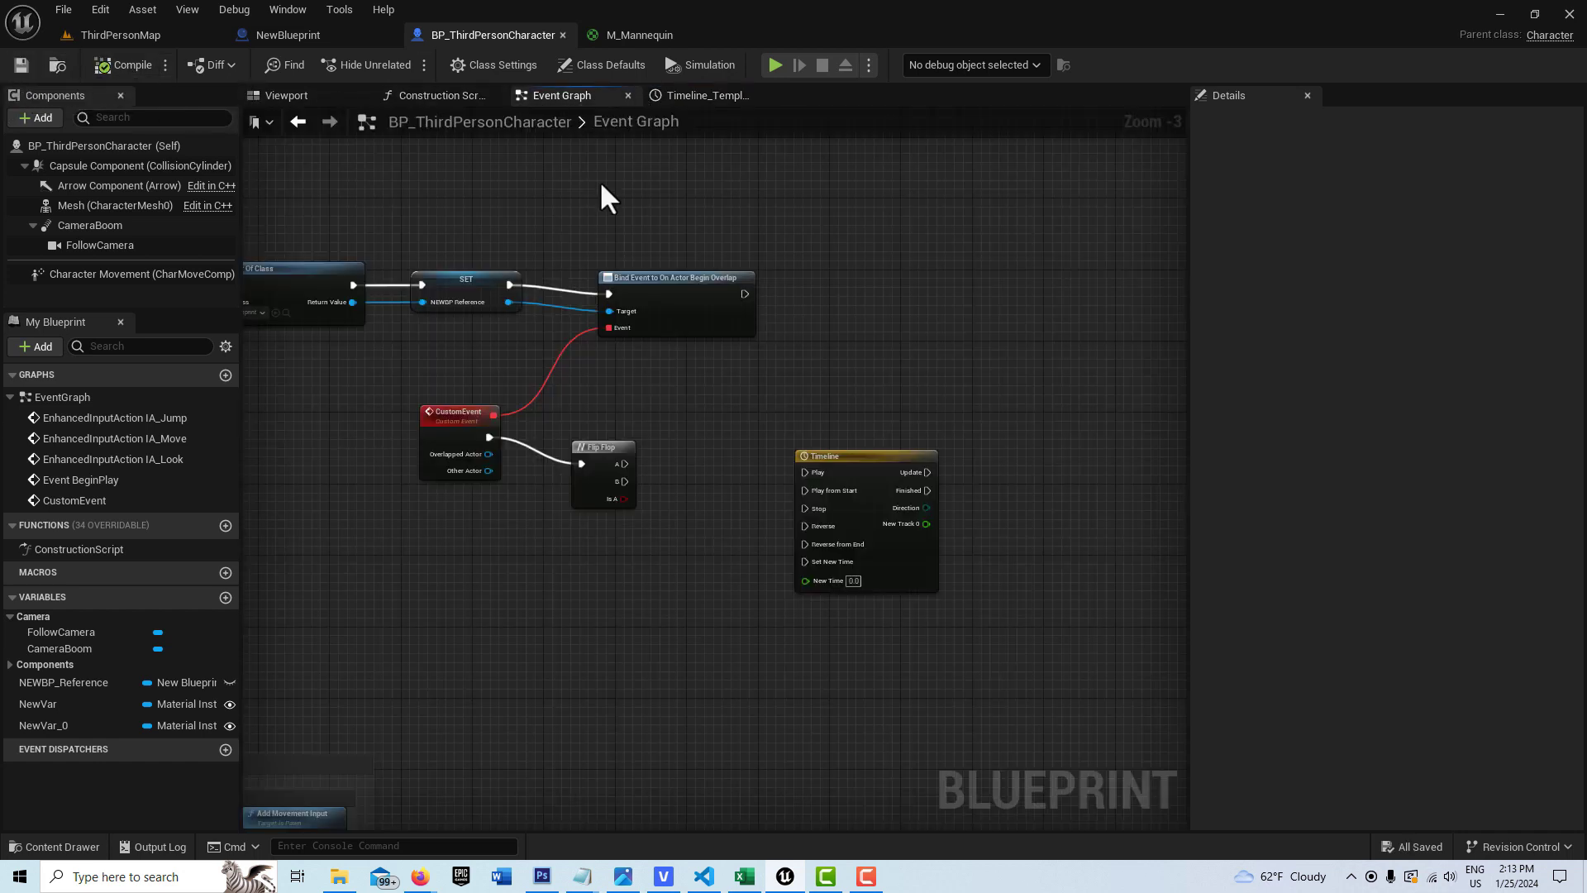
right_drag(828, 657, 781, 593)
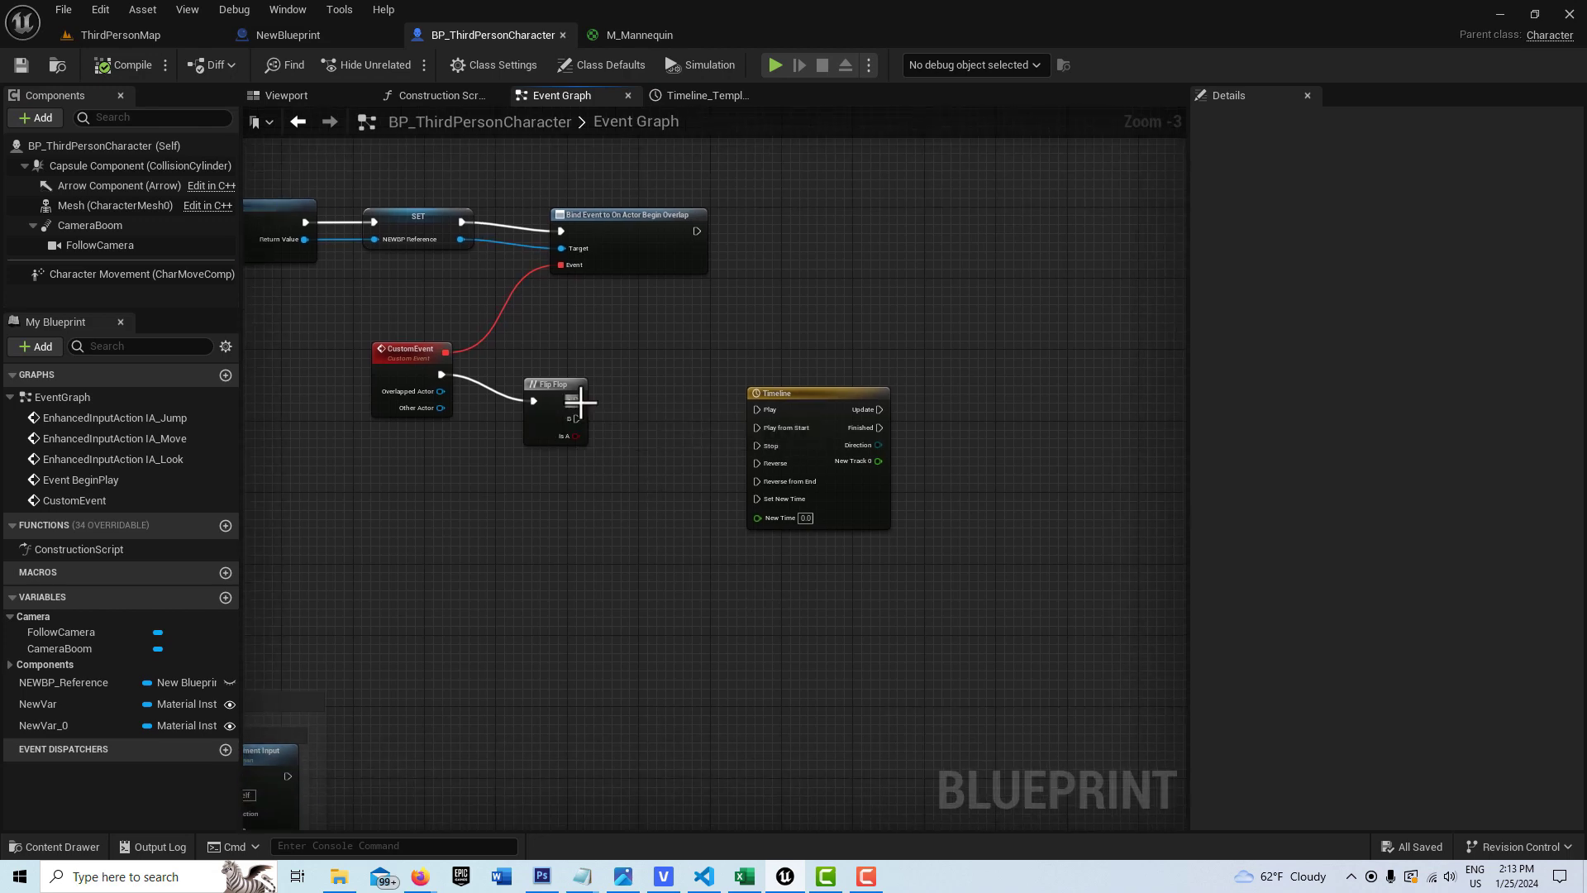
drag(576, 401, 764, 427)
drag(576, 418, 761, 482)
right_drag(814, 579, 707, 638)
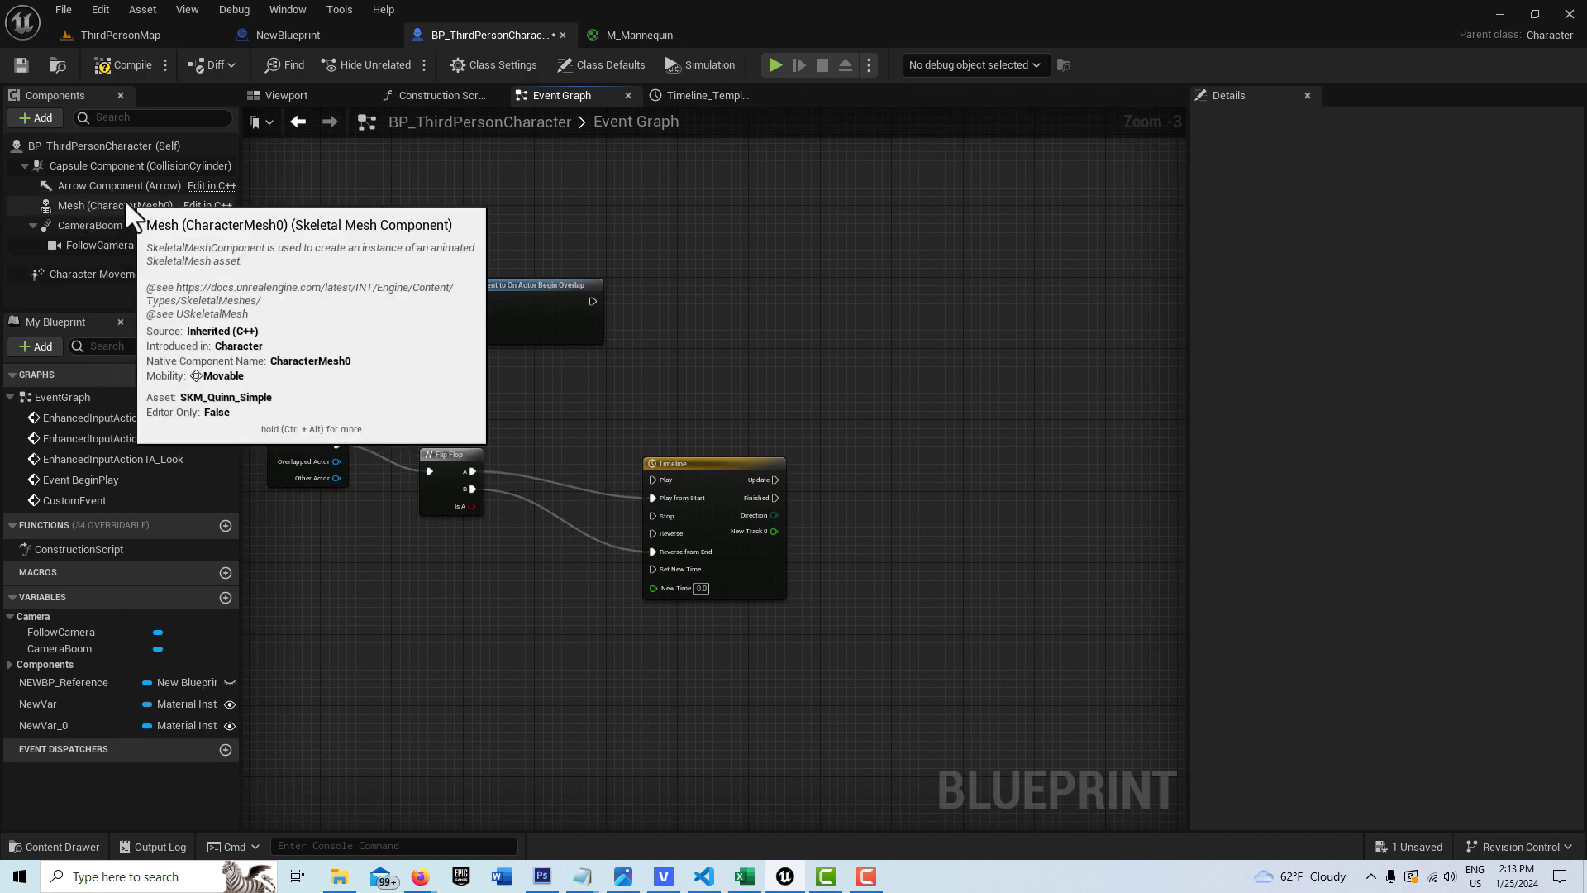
drag(124, 204, 922, 456)
From Mesh, add Set Scalar Parameter Value on Materials with parameter name Fader.
text(se)
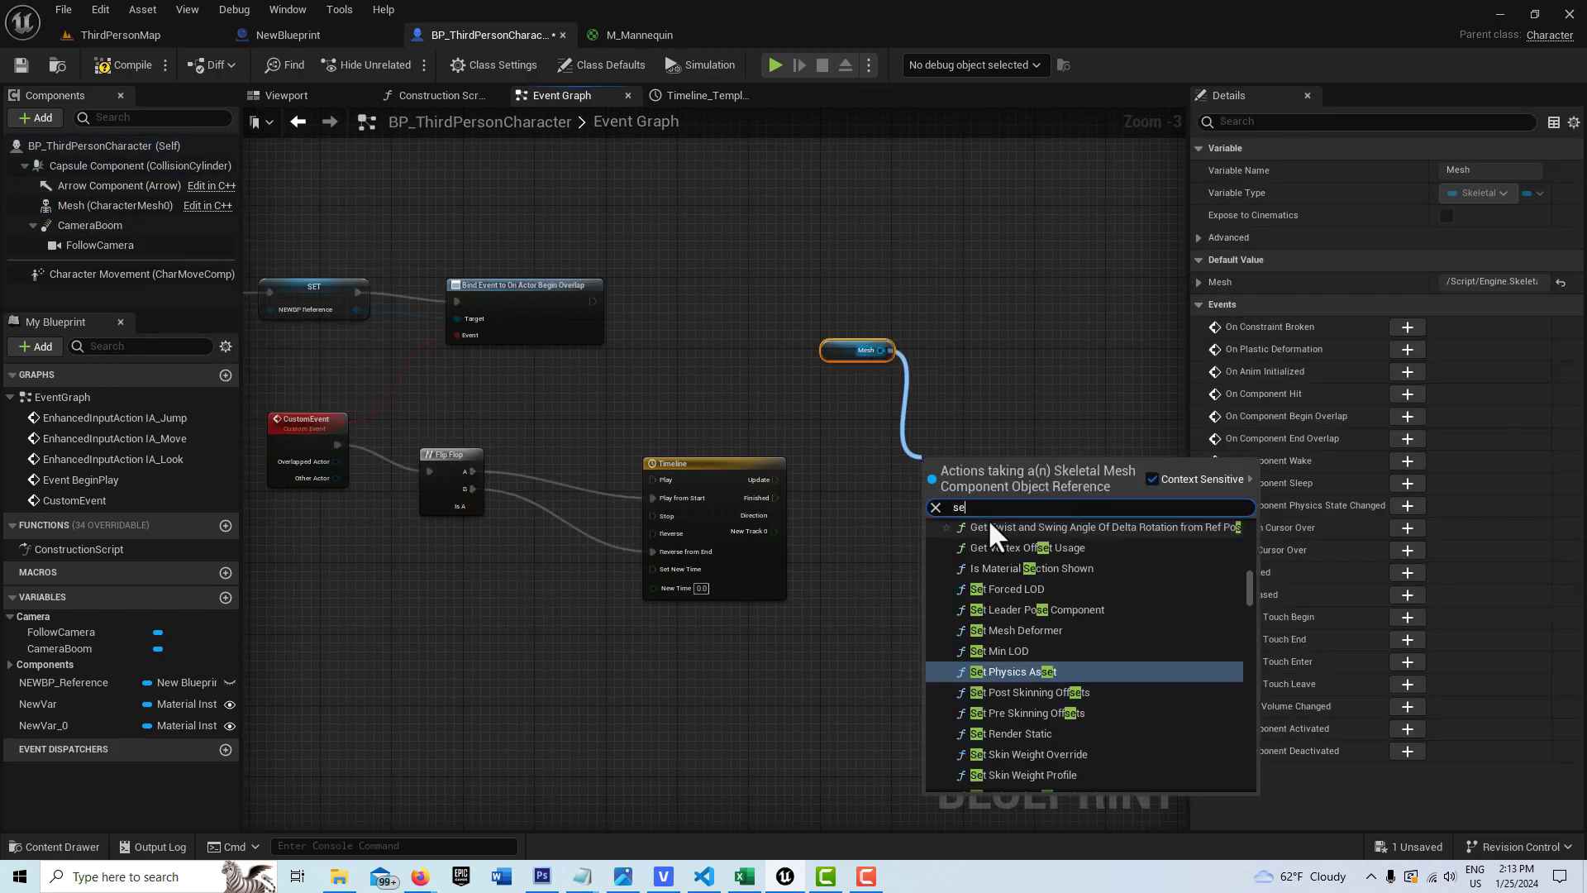
text(t sca)
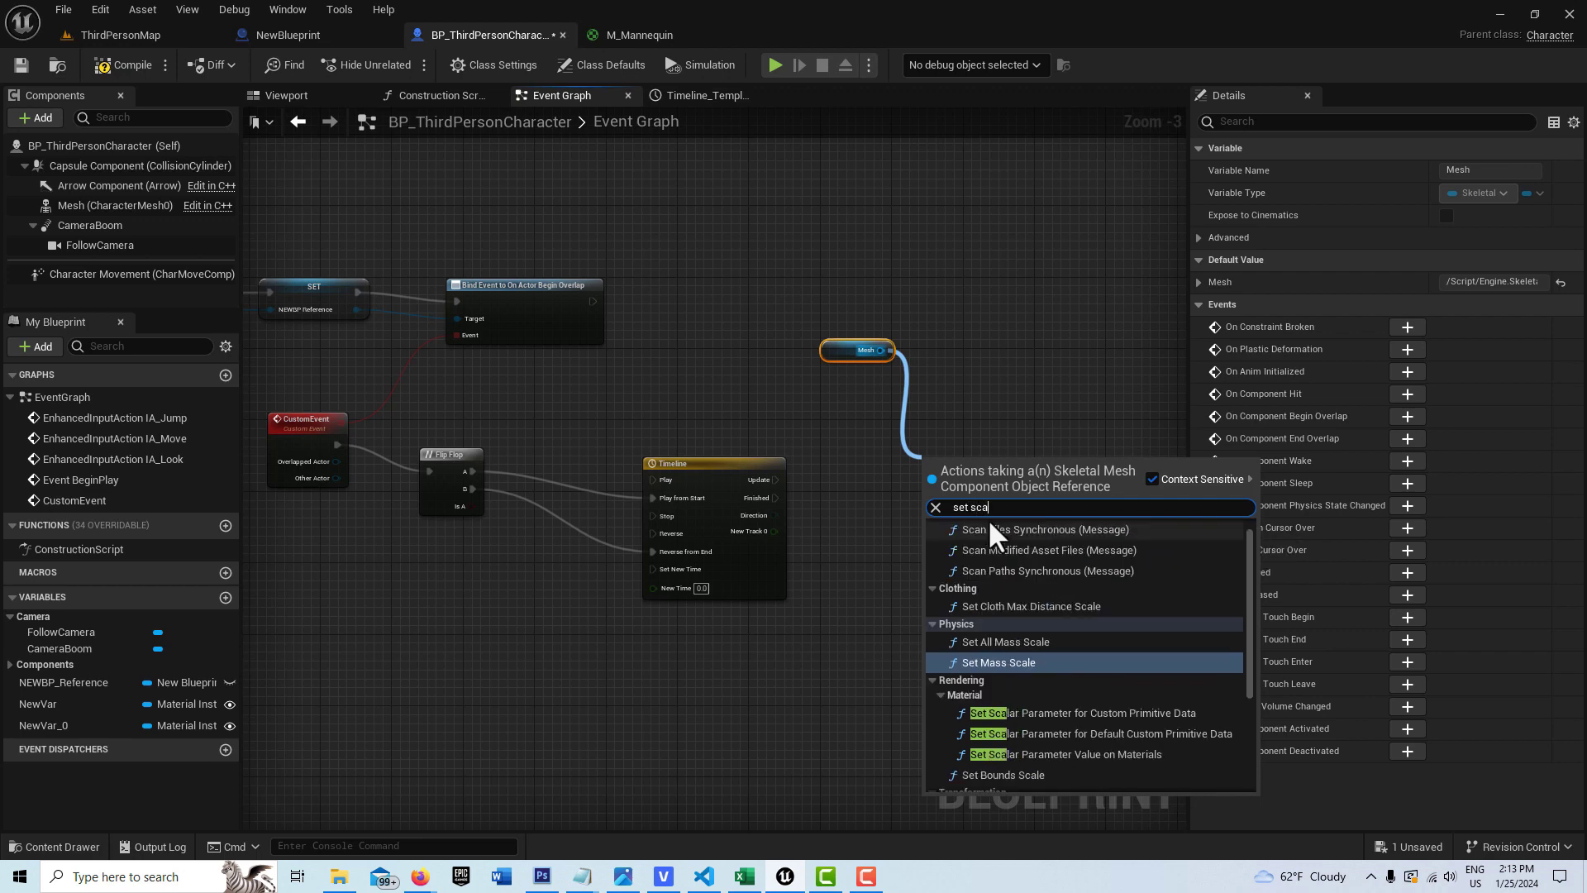
click(1130, 753)
drag(1012, 491, 1024, 534)
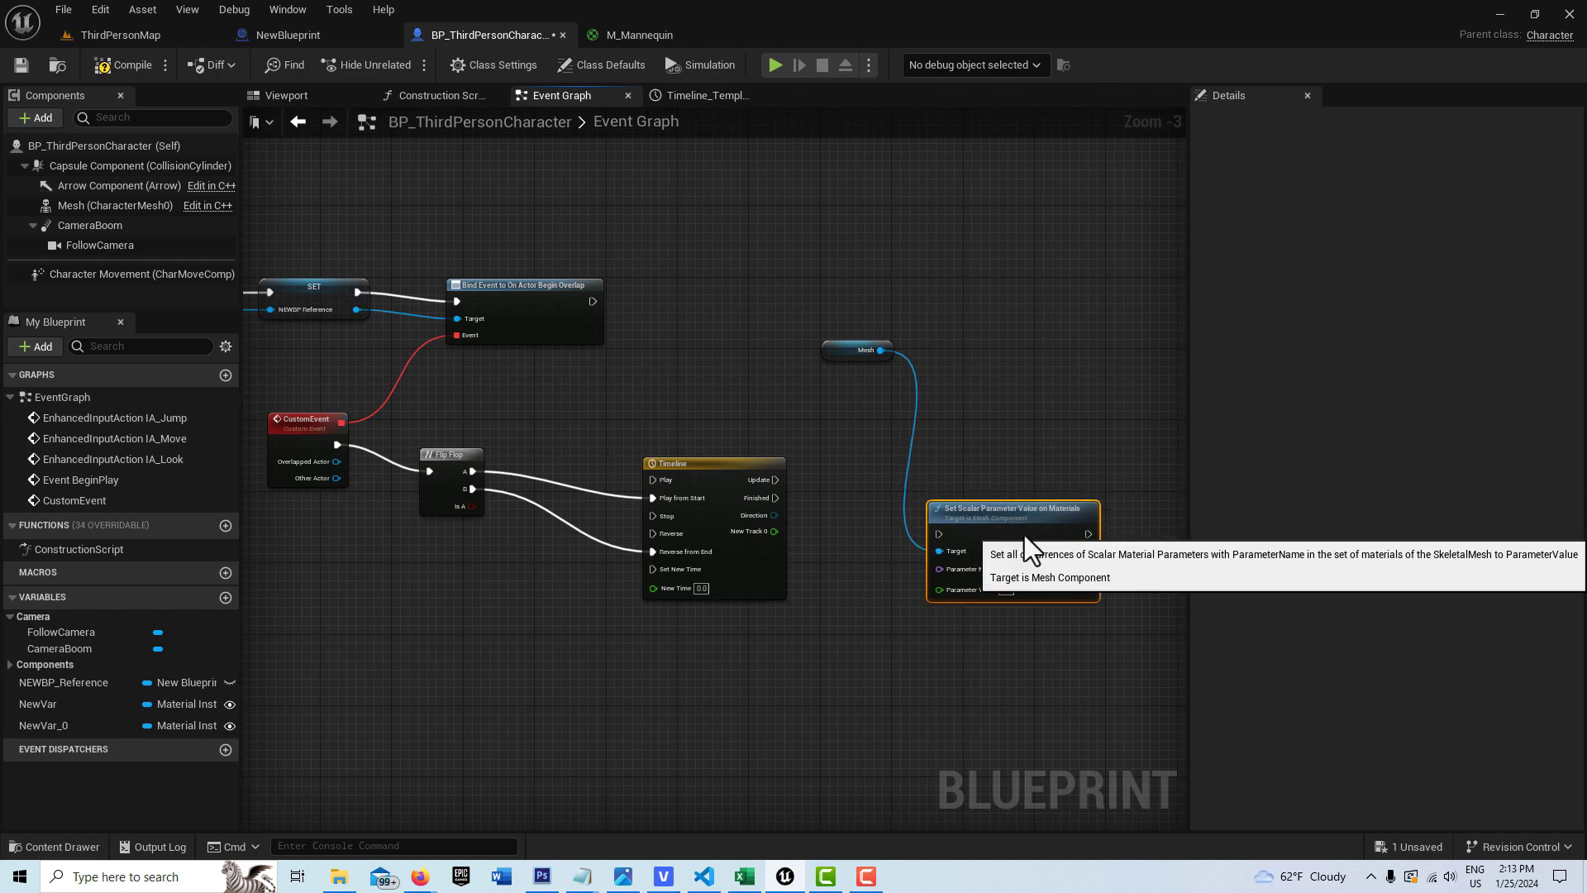
scroll(1042, 695, up, 3)
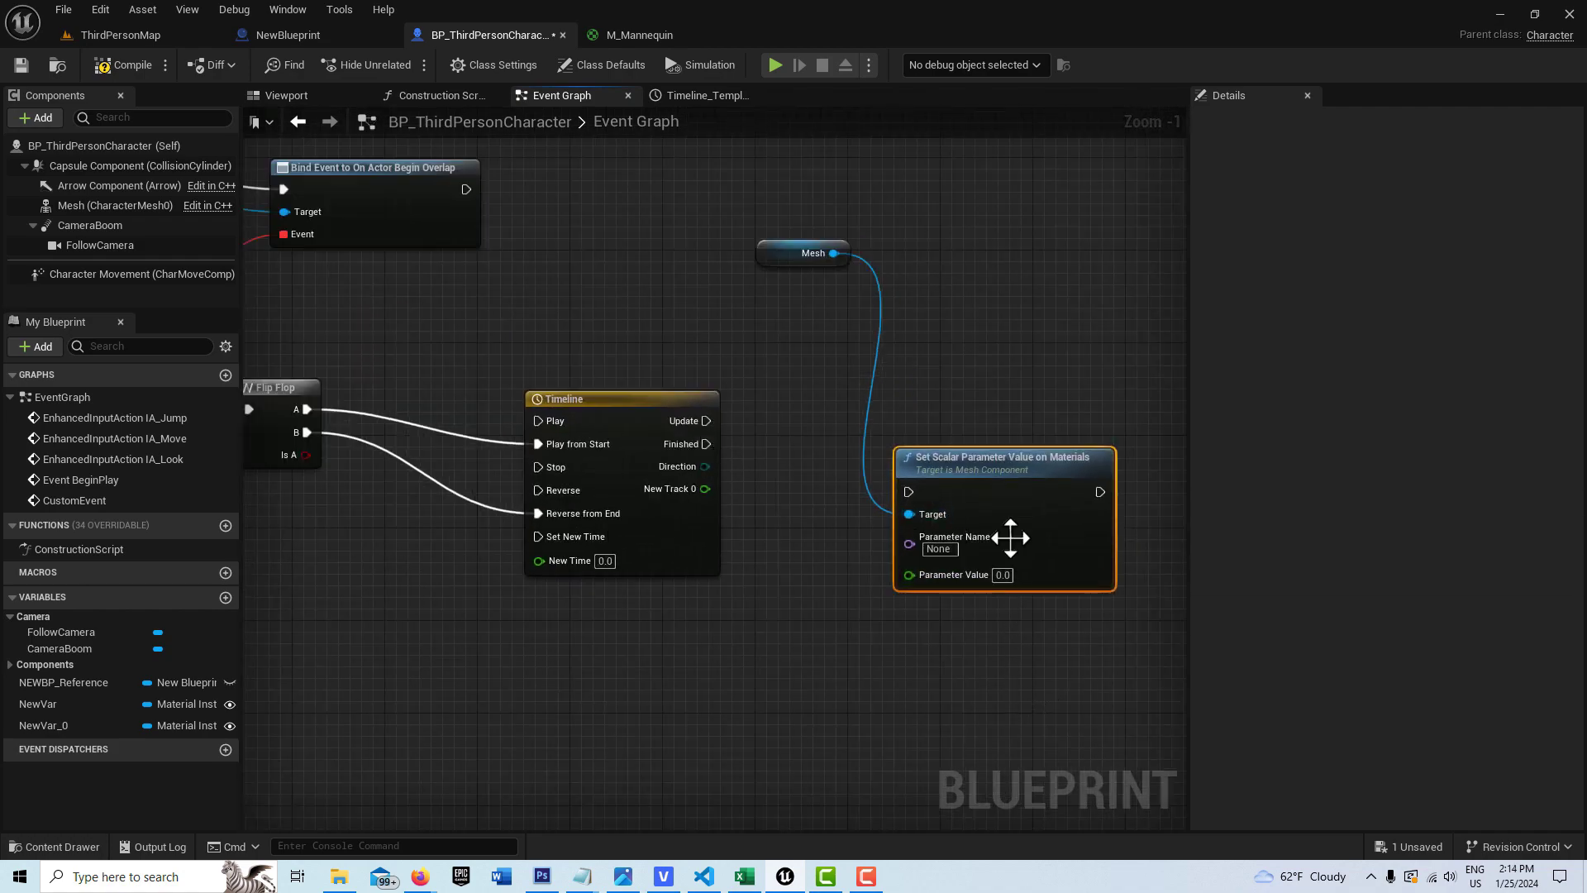
click(929, 547)
text(Fader)
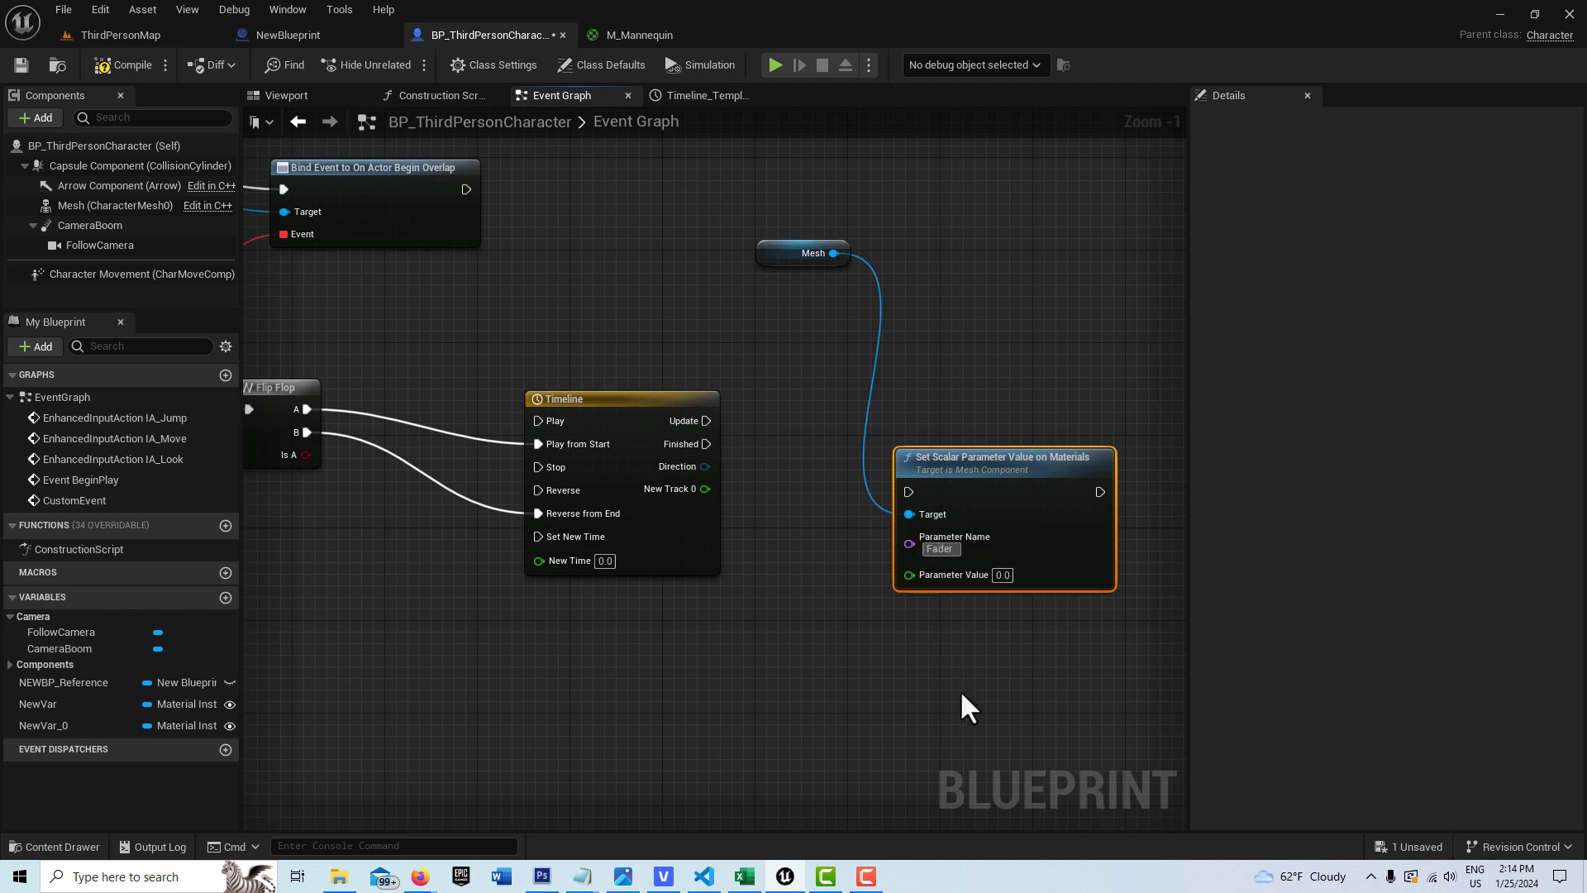
key(Return)
Drive it from Timeline Update with New Track 0 as the value, then compile and save.
drag(705, 488, 902, 573)
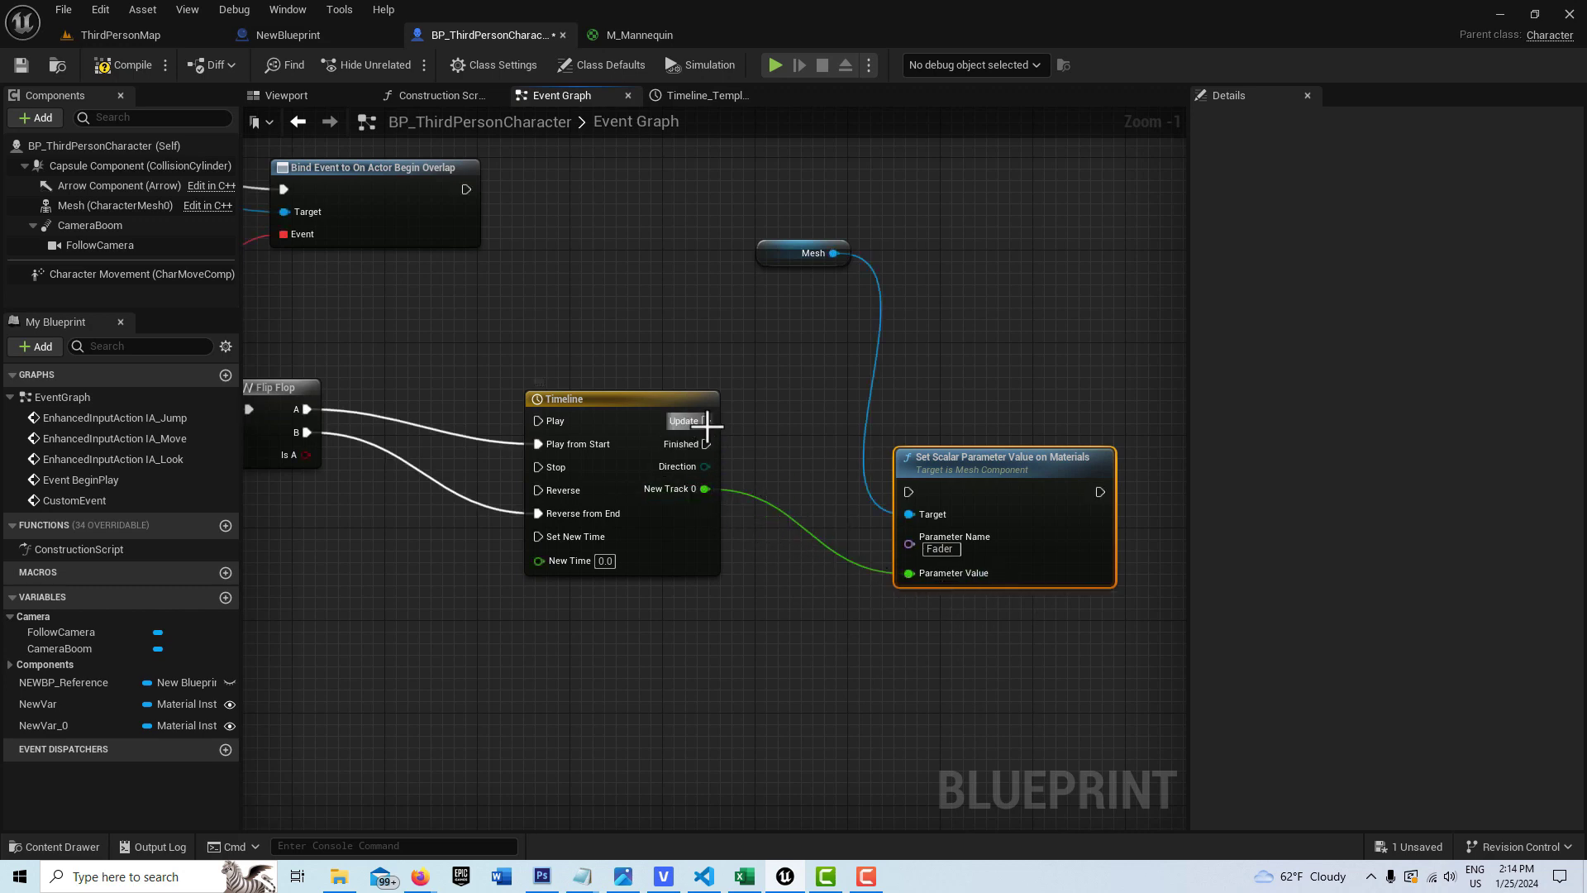
drag(706, 420, 909, 491)
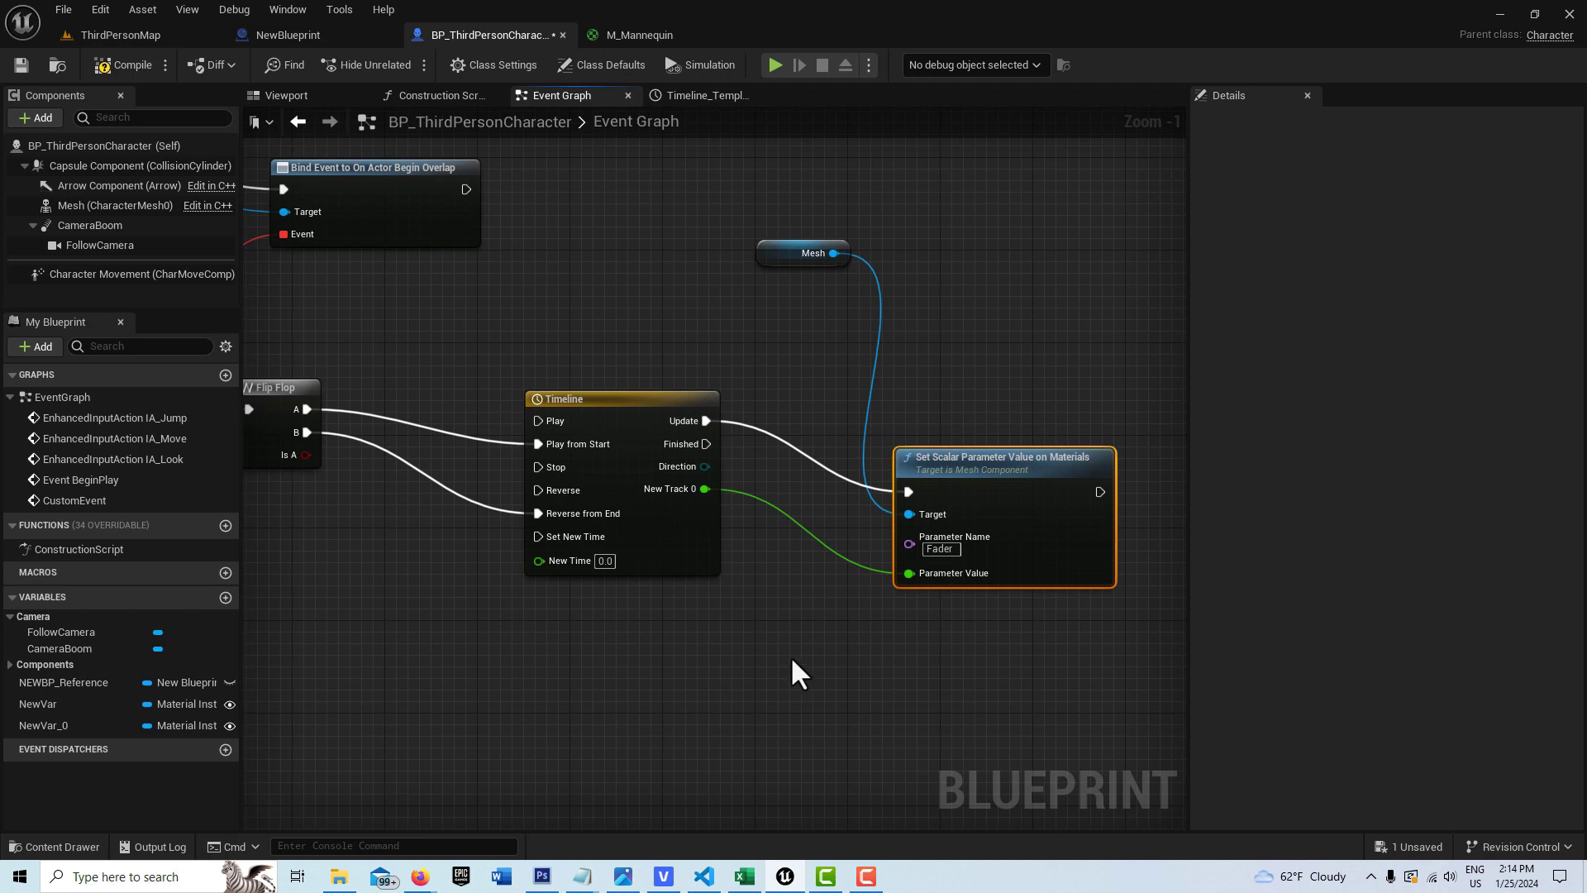
scroll(791, 659, down, 2)
right_drag(702, 704, 752, 657)
scroll(752, 657, down, 1)
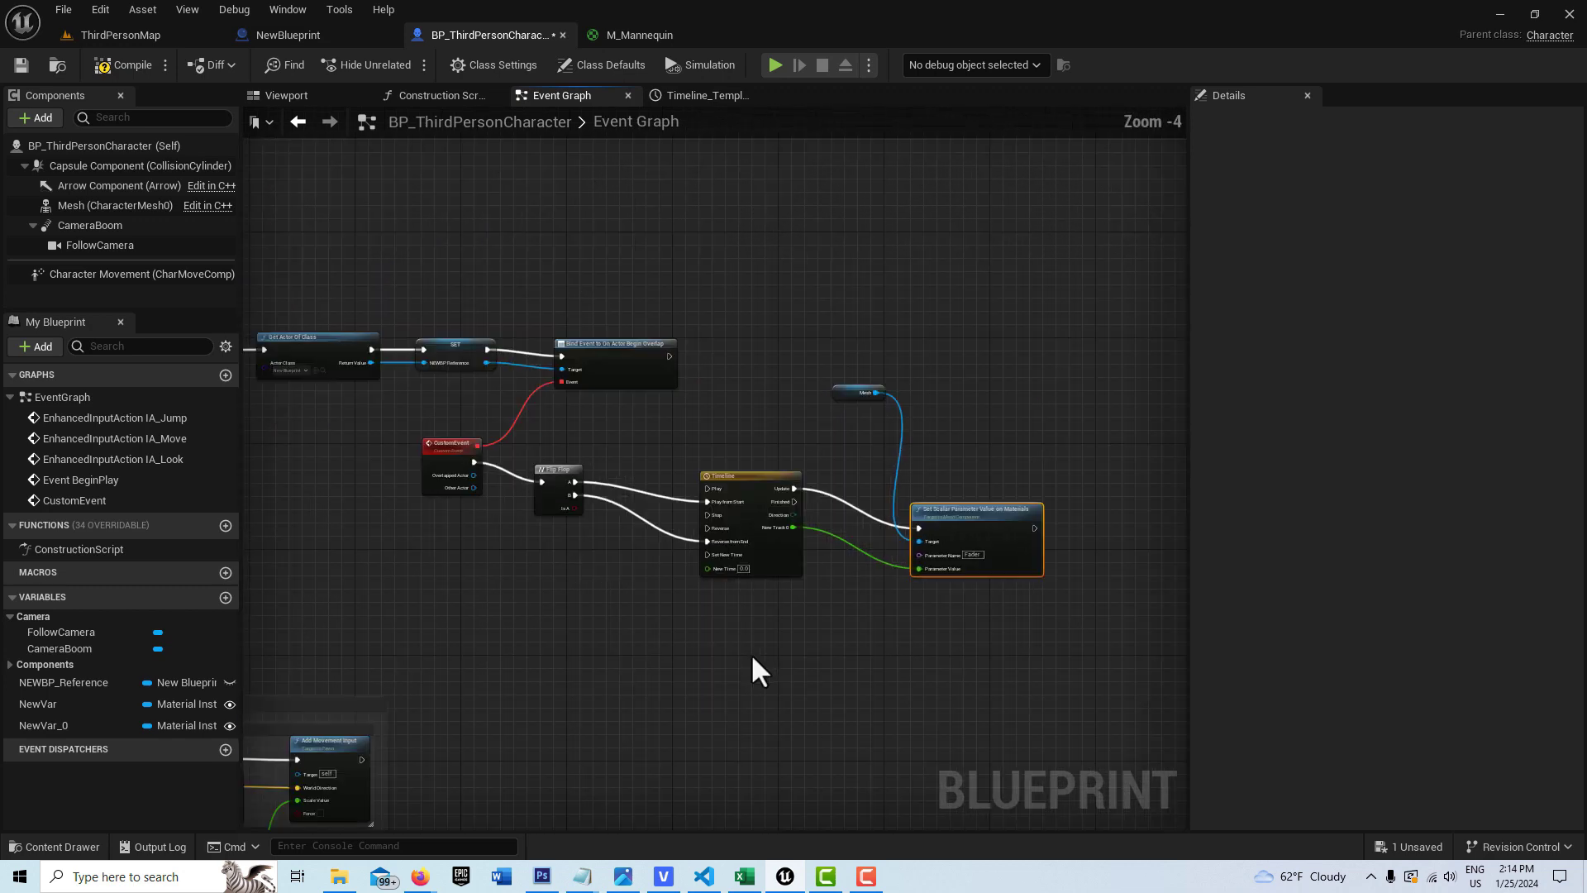
click(118, 68)
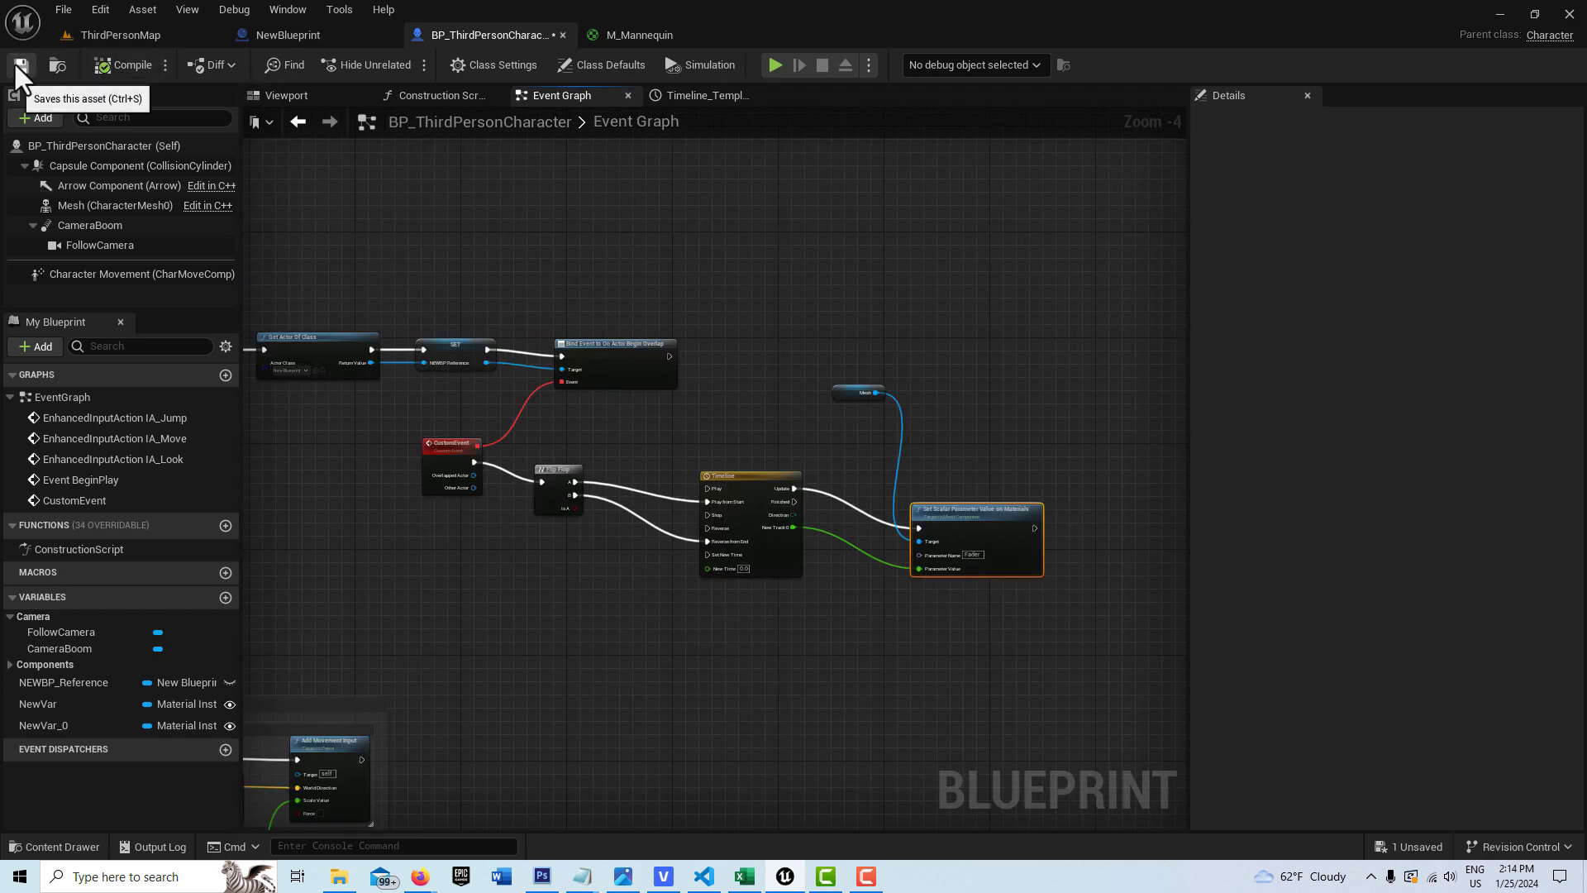
click(14, 61)
Play ThirdPersonMap and run the mannequin around with W and A to watch it fade.
click(139, 33)
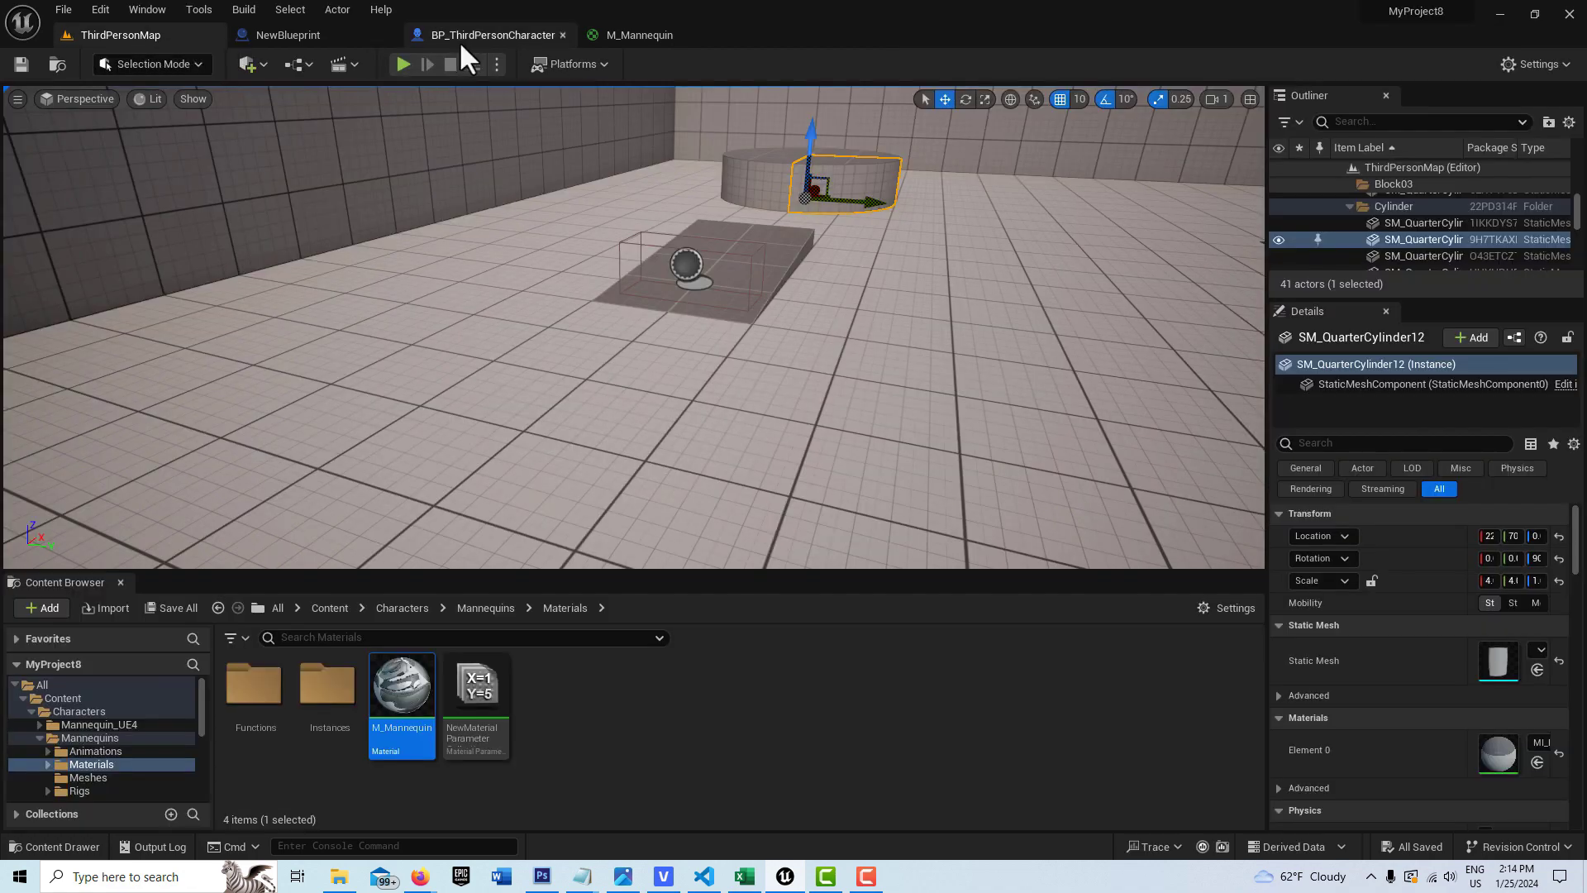
click(402, 63)
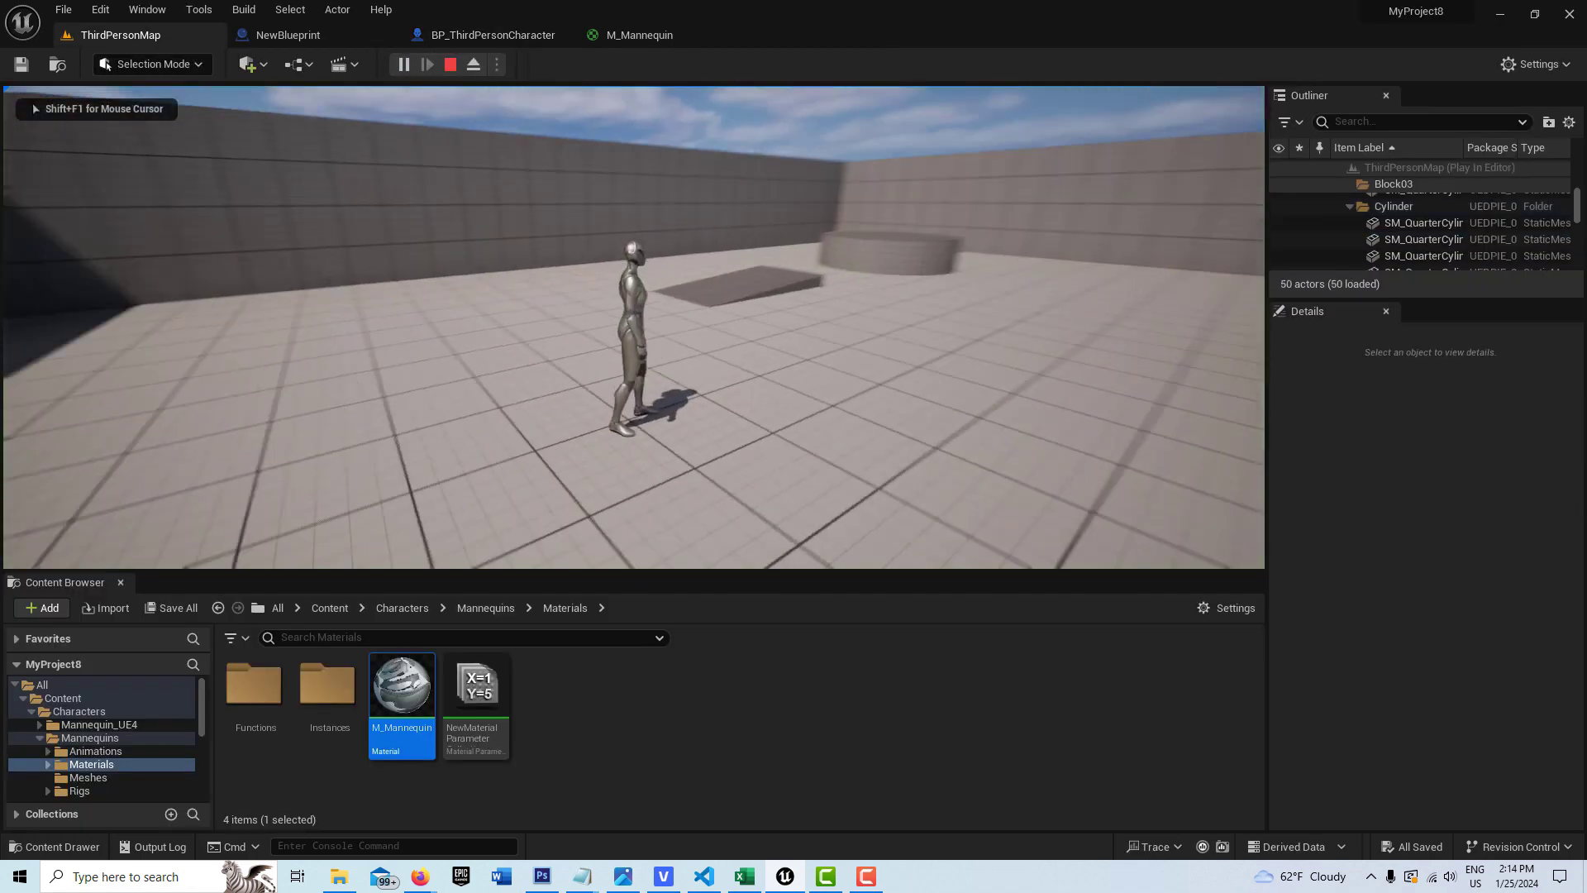
key(w)
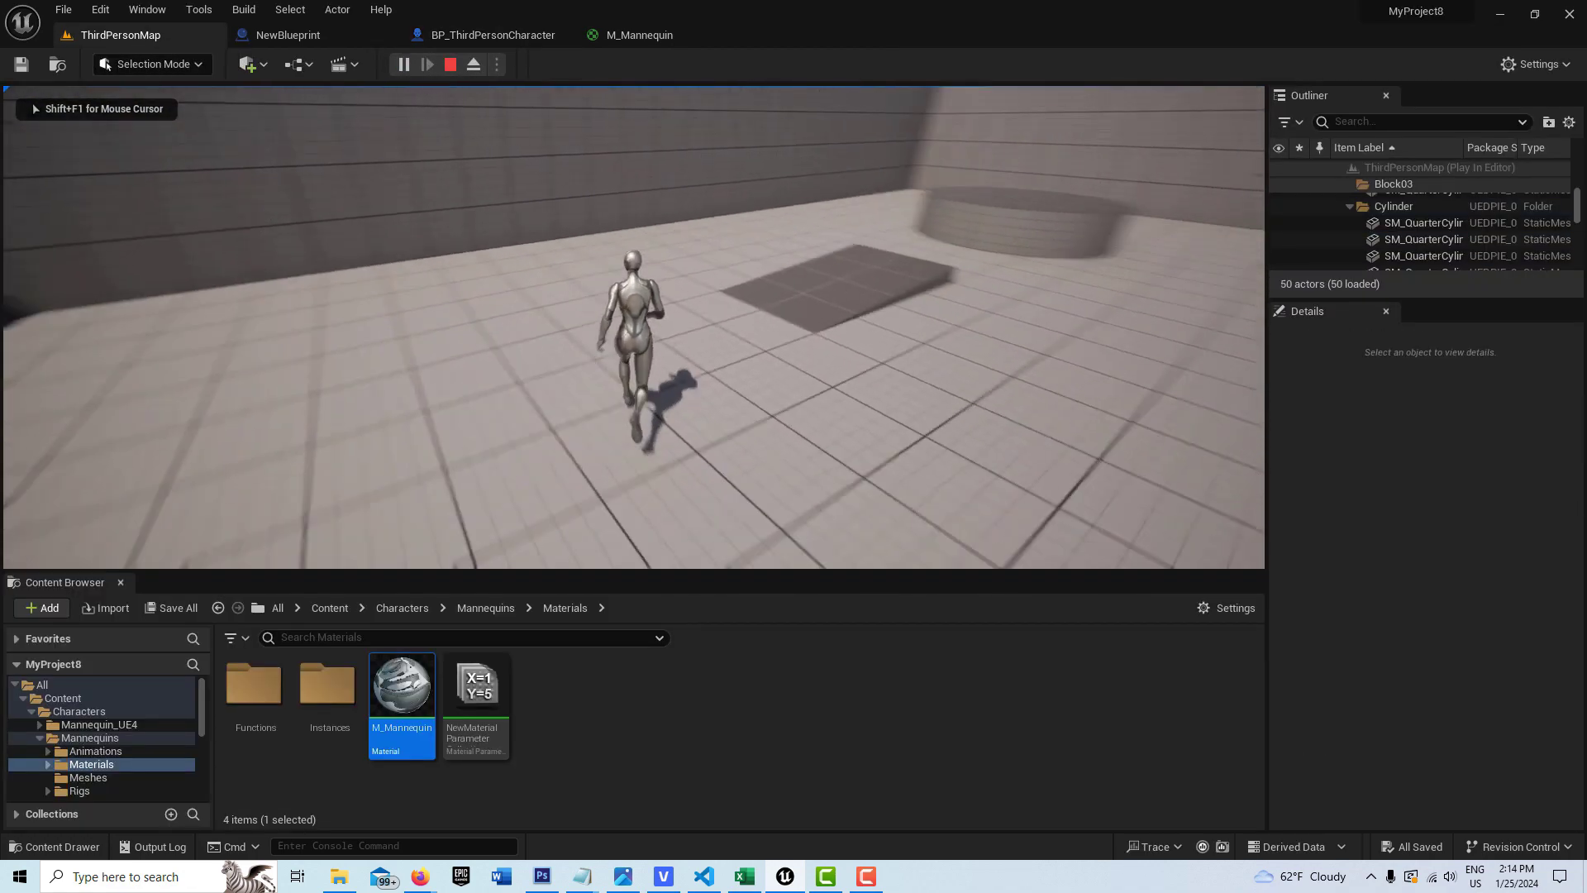
key(w)
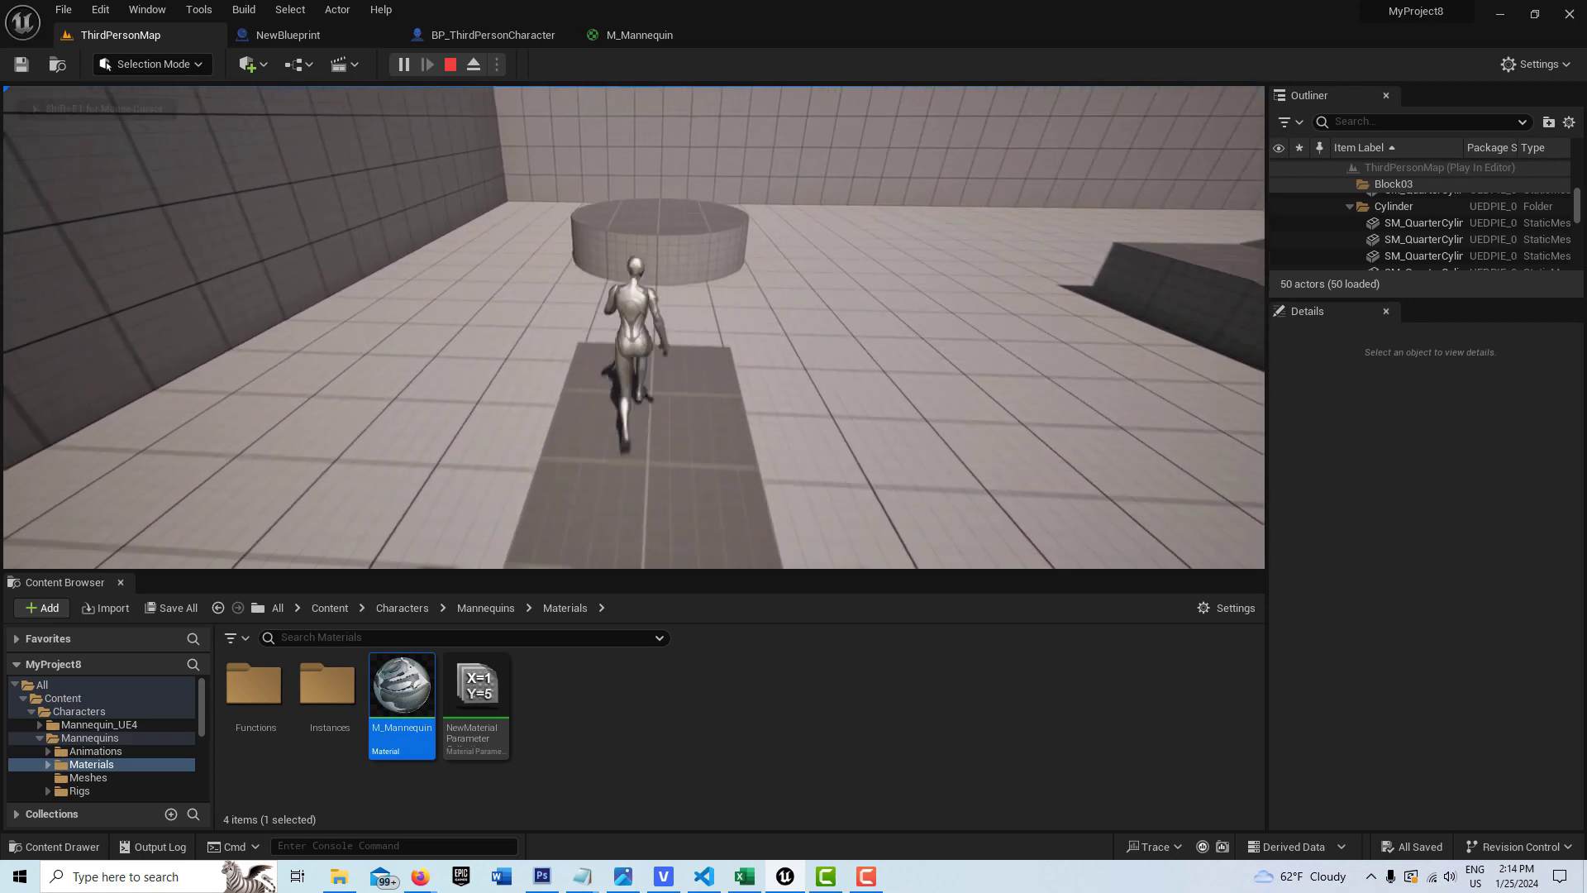
key(w)
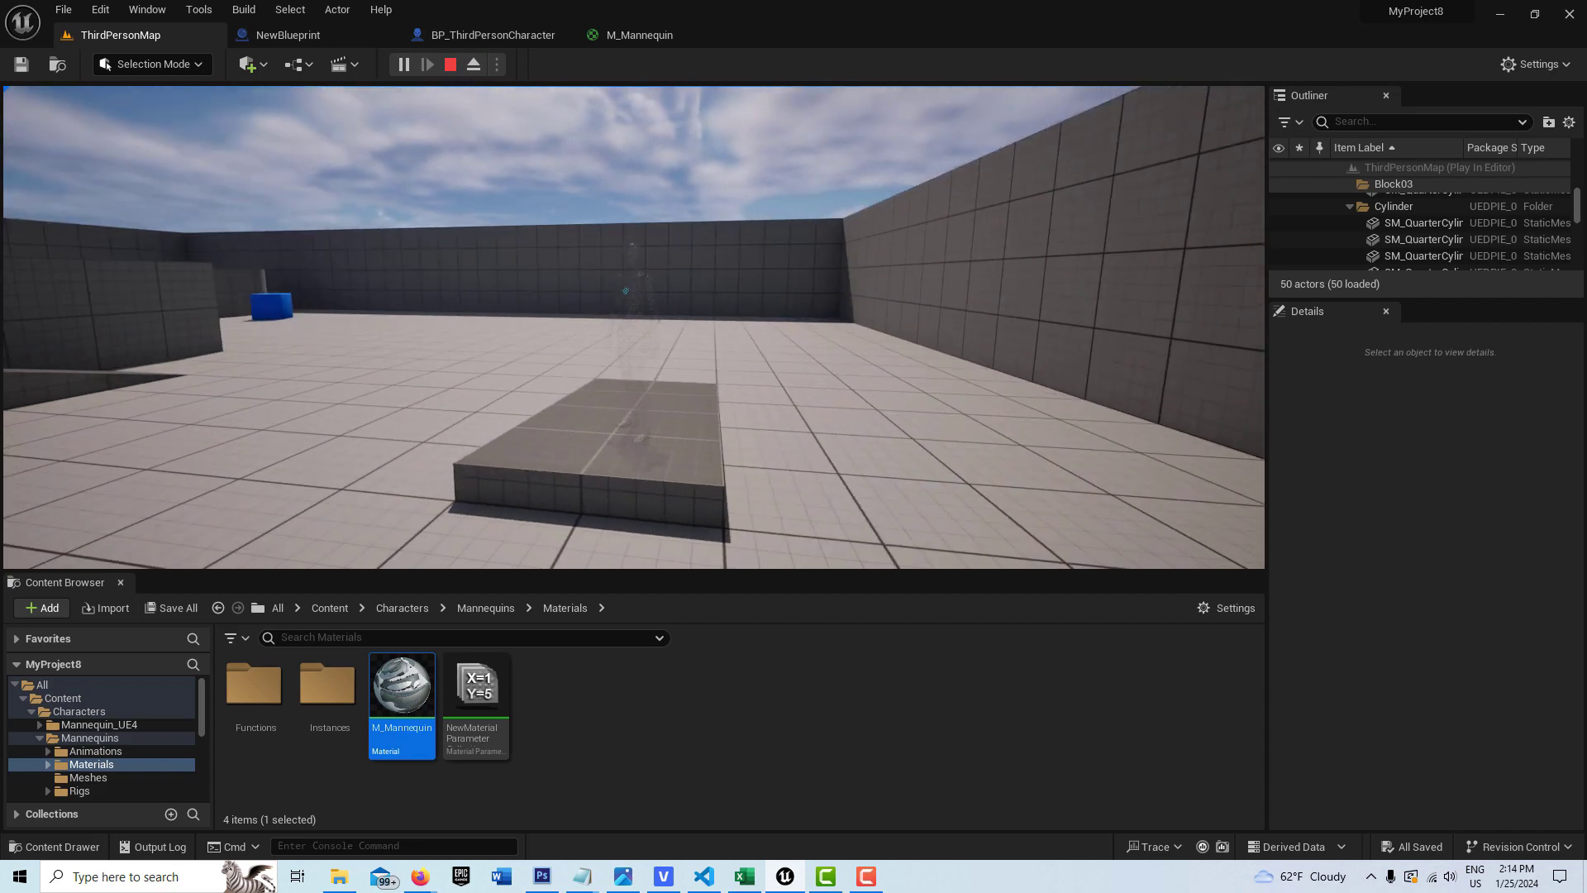
key(w)
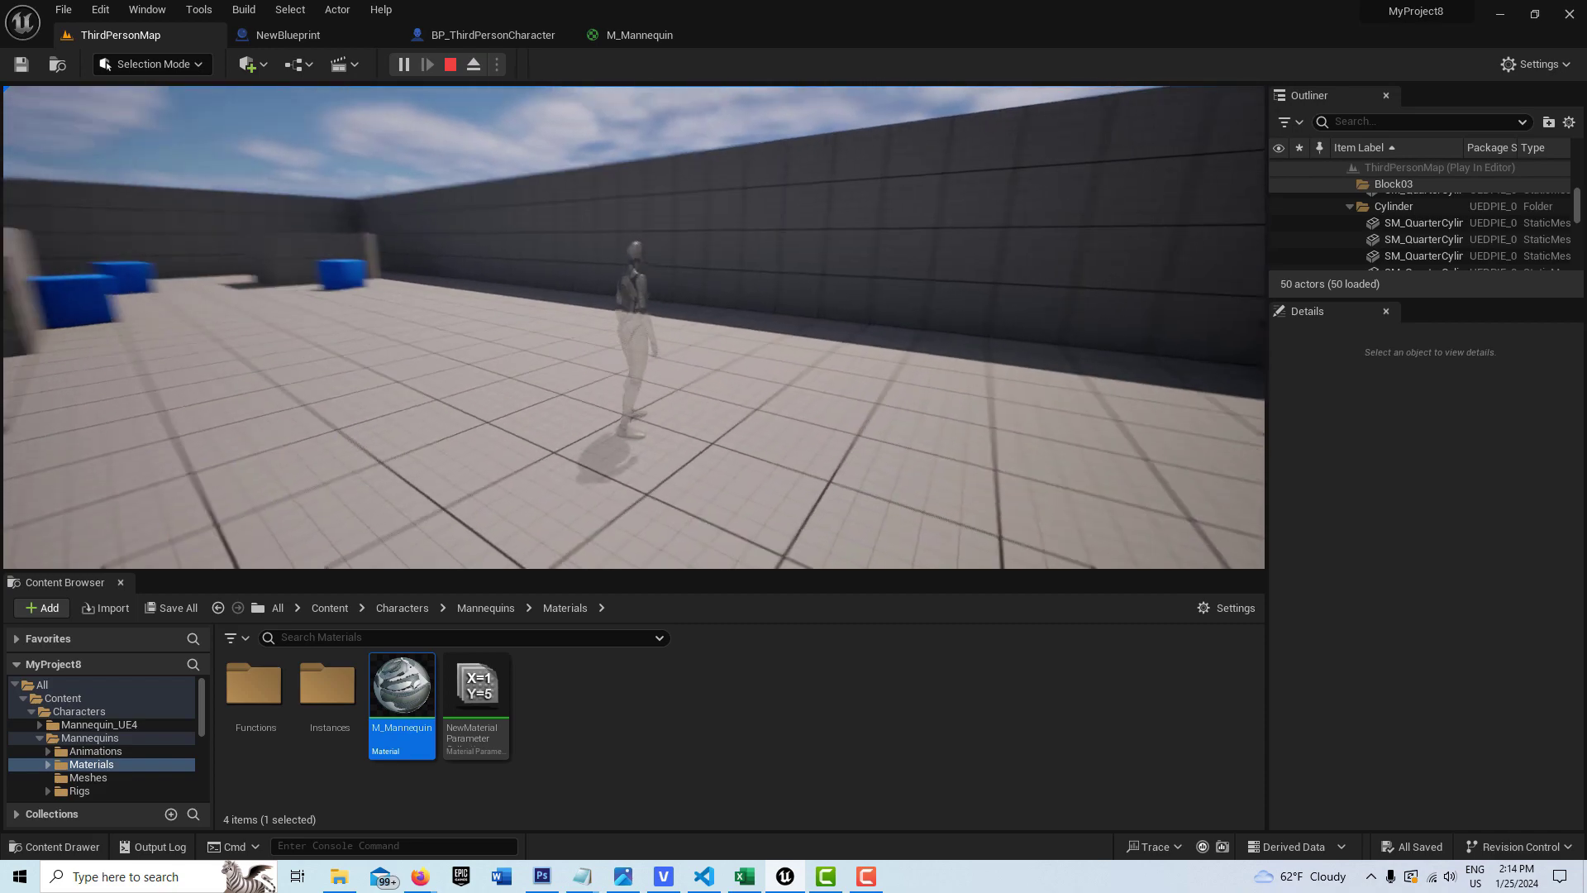
key(a)
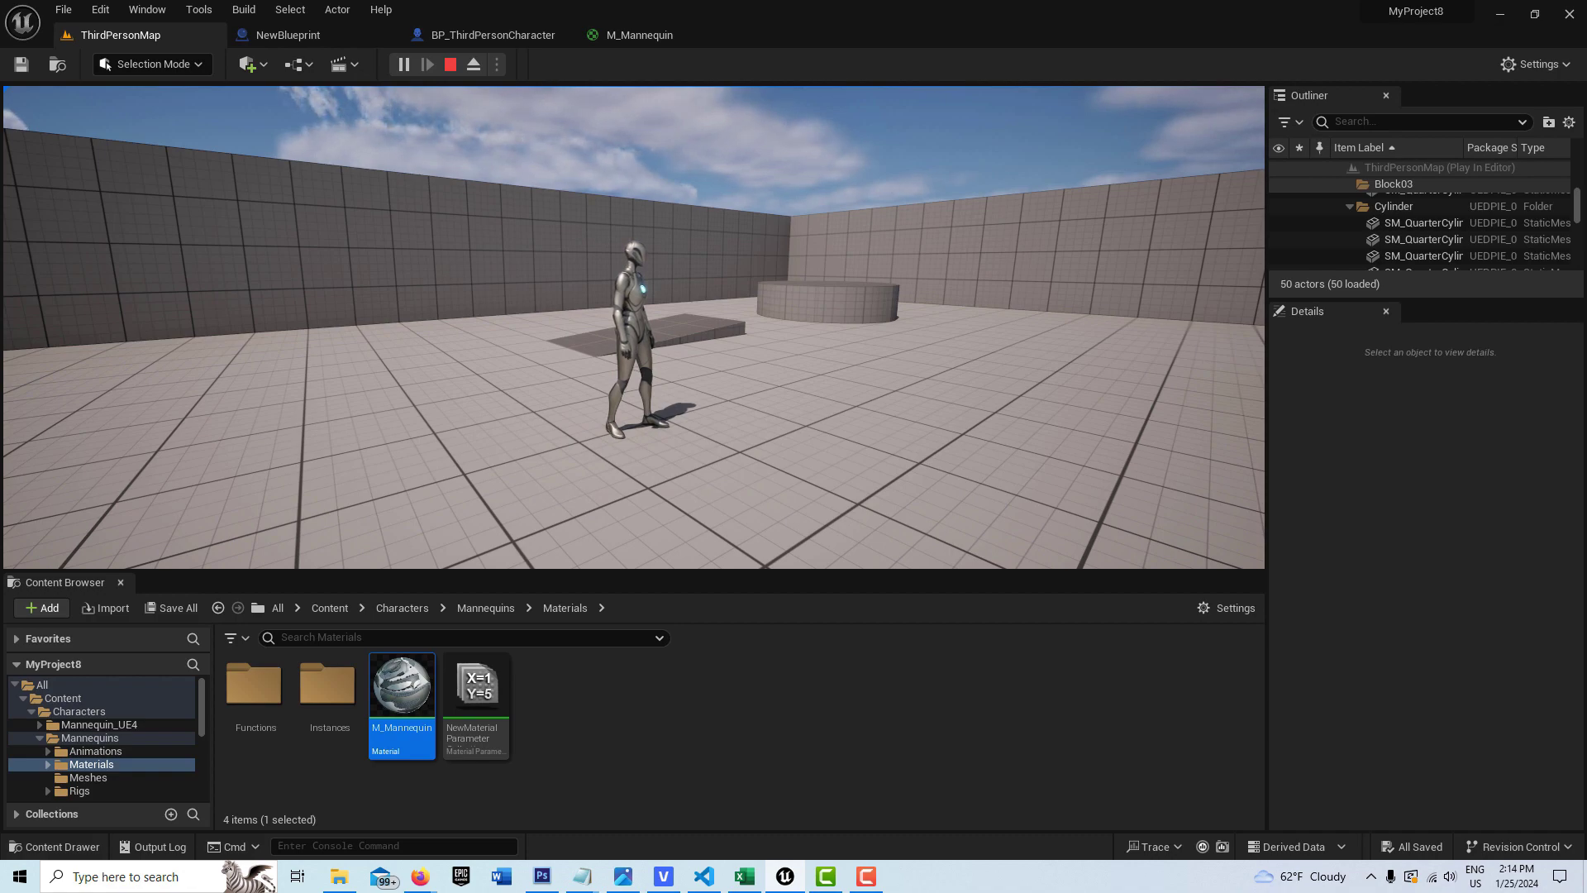
key(w)
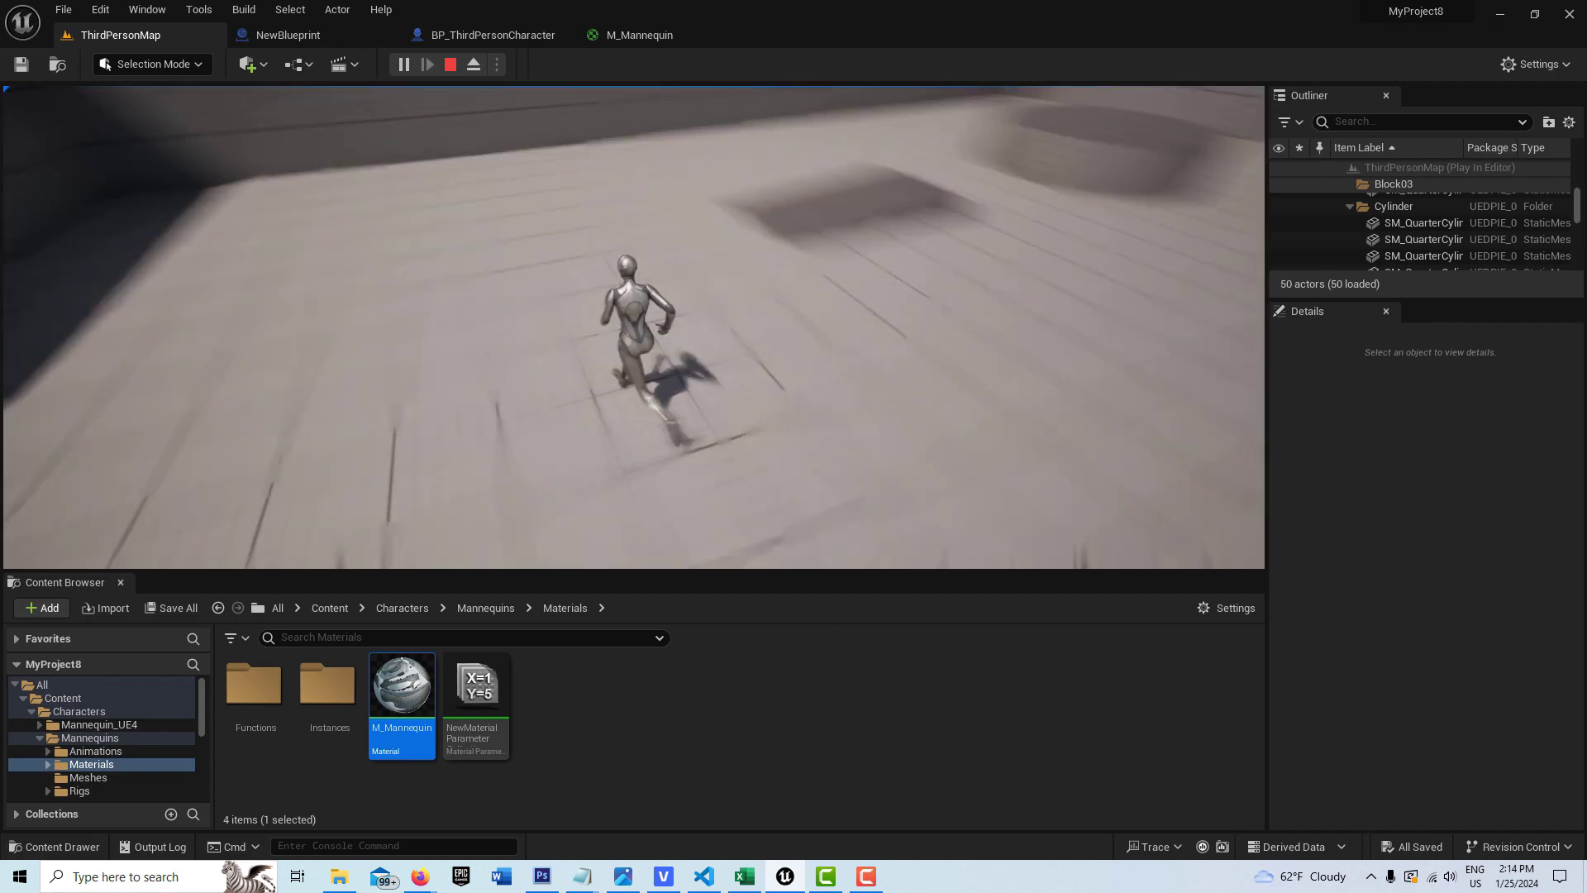
key(w)
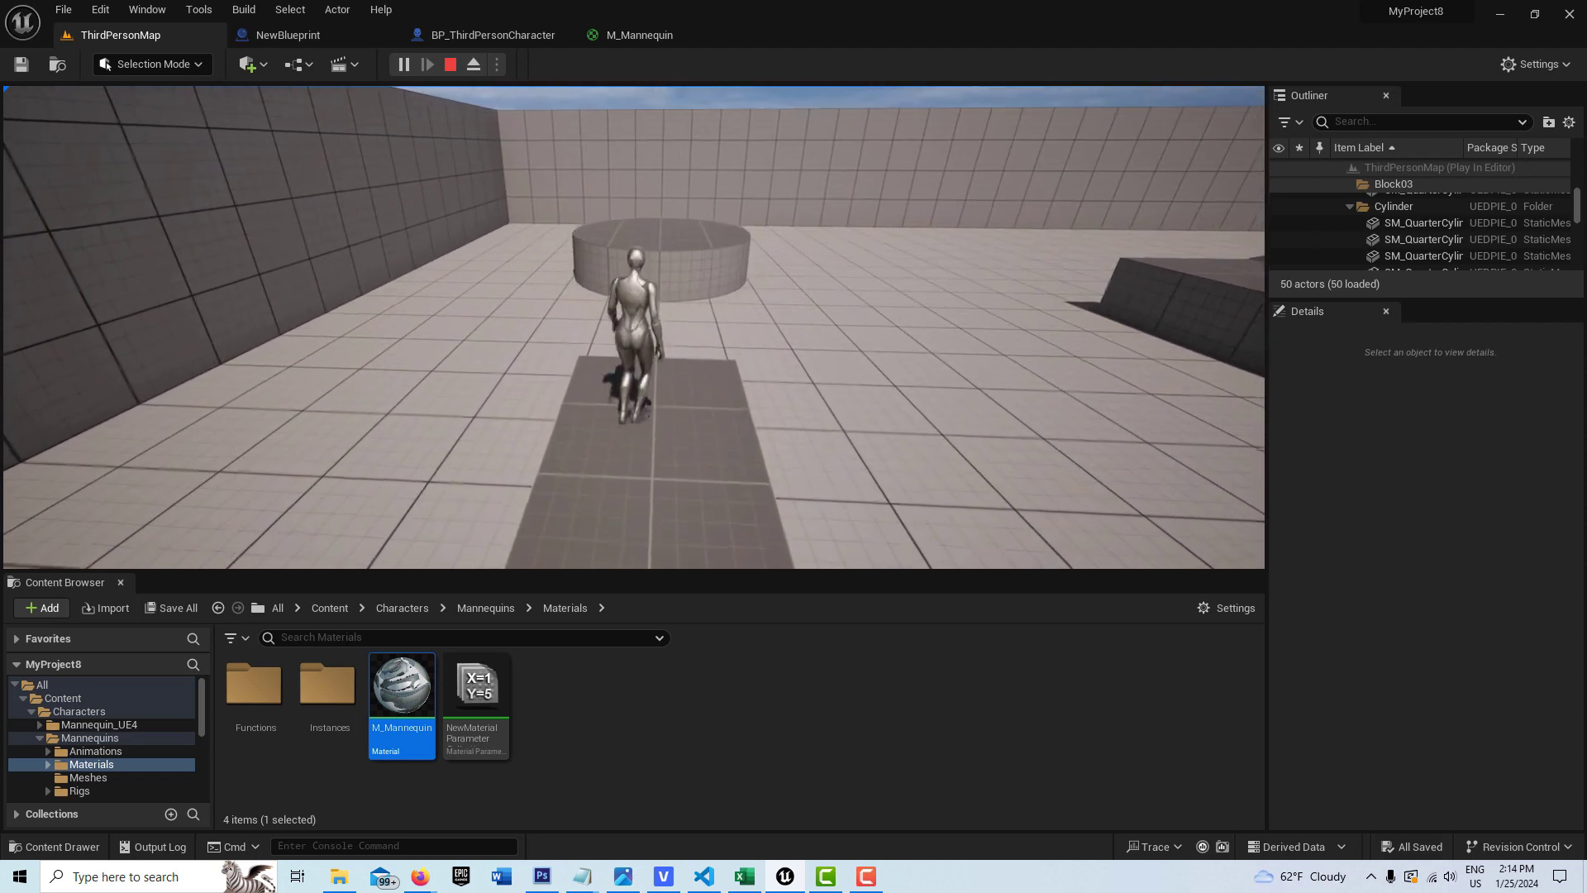
key(w)
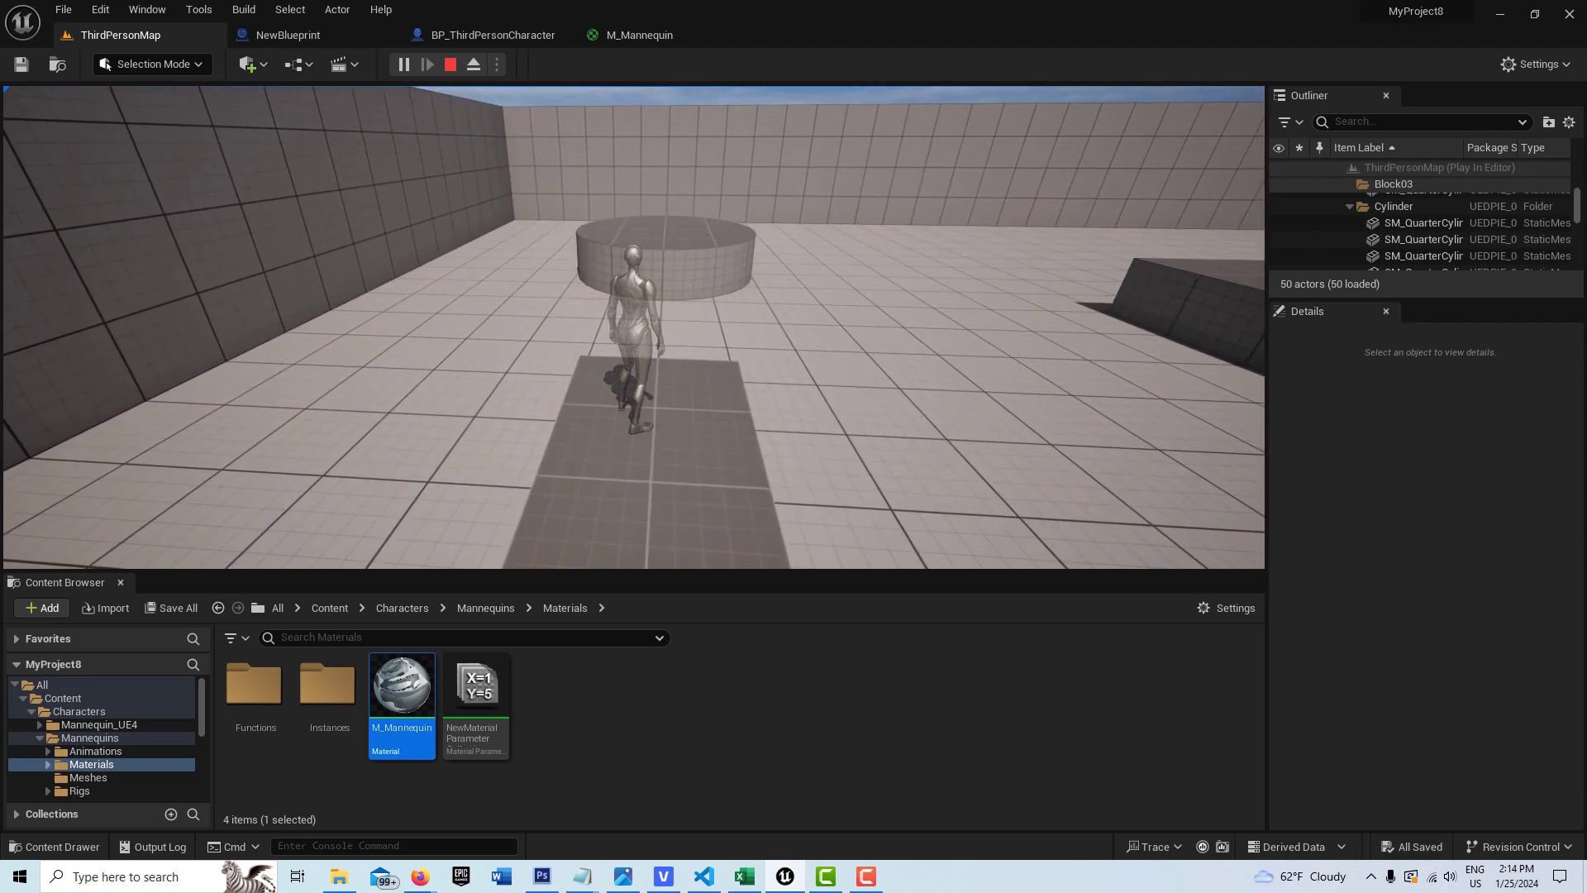